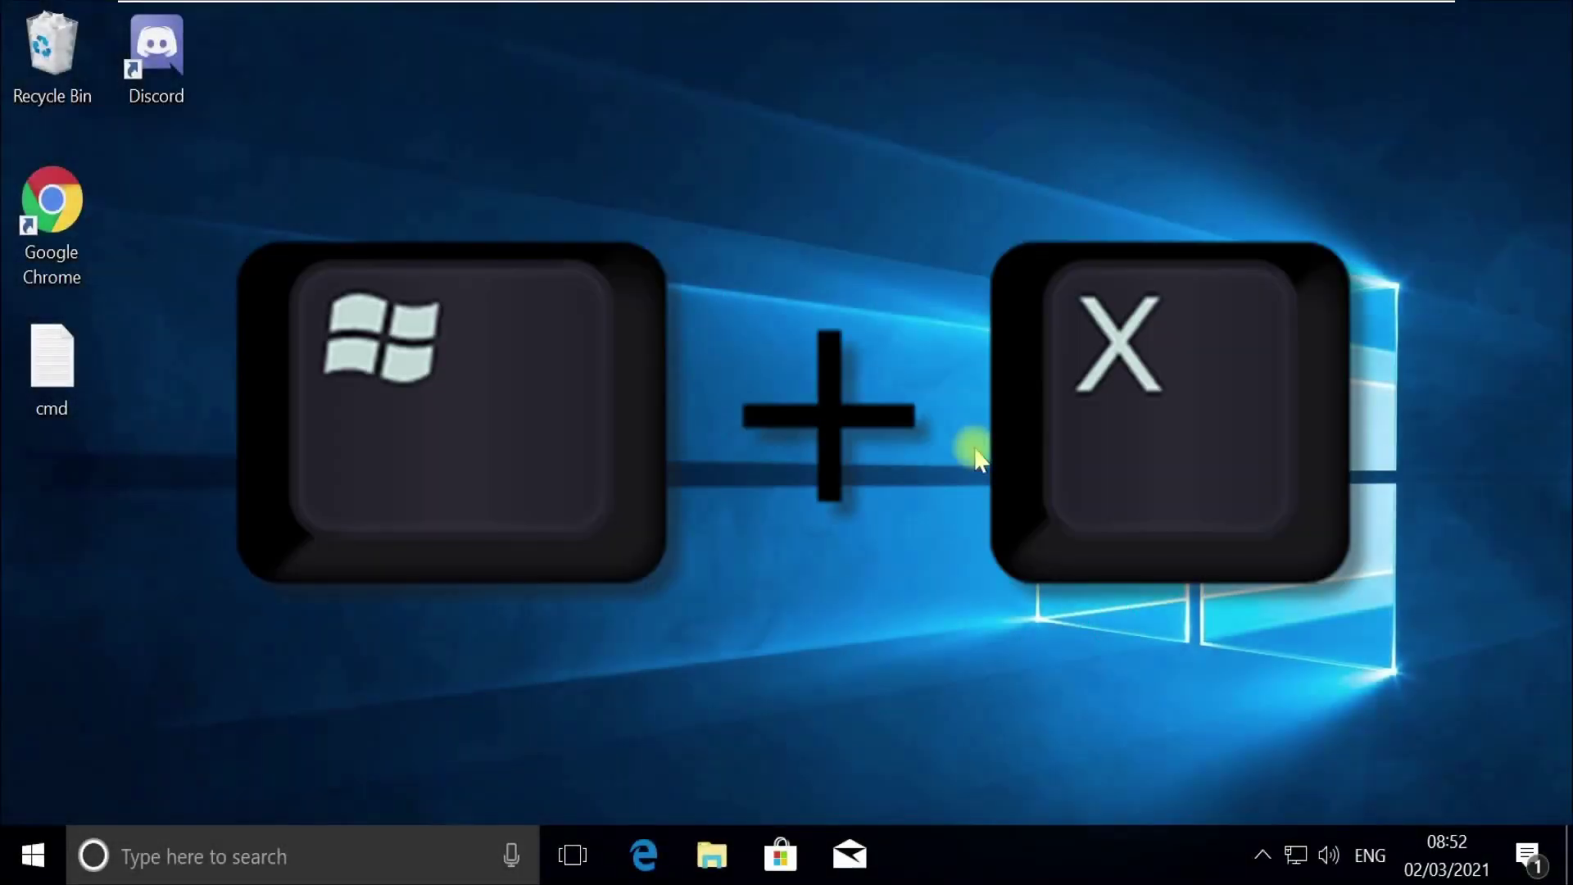
Step: Launch Task Manager with administrator rights from the search result's context menu
{"action": "key", "text": "super+x"}
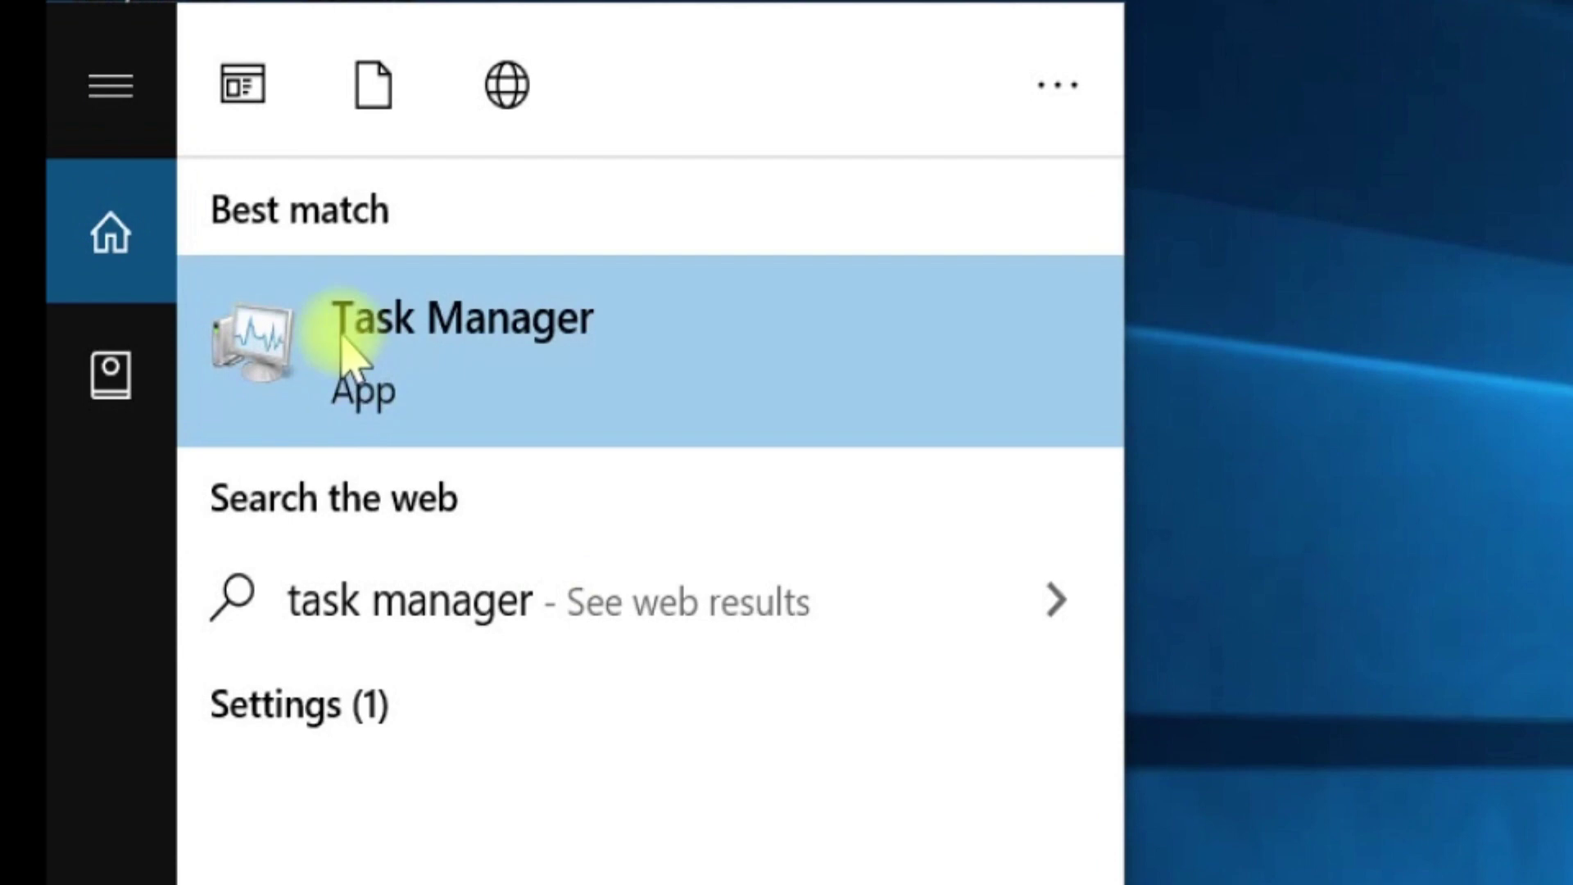
{"action": "right_click", "coordinate": [343, 343]}
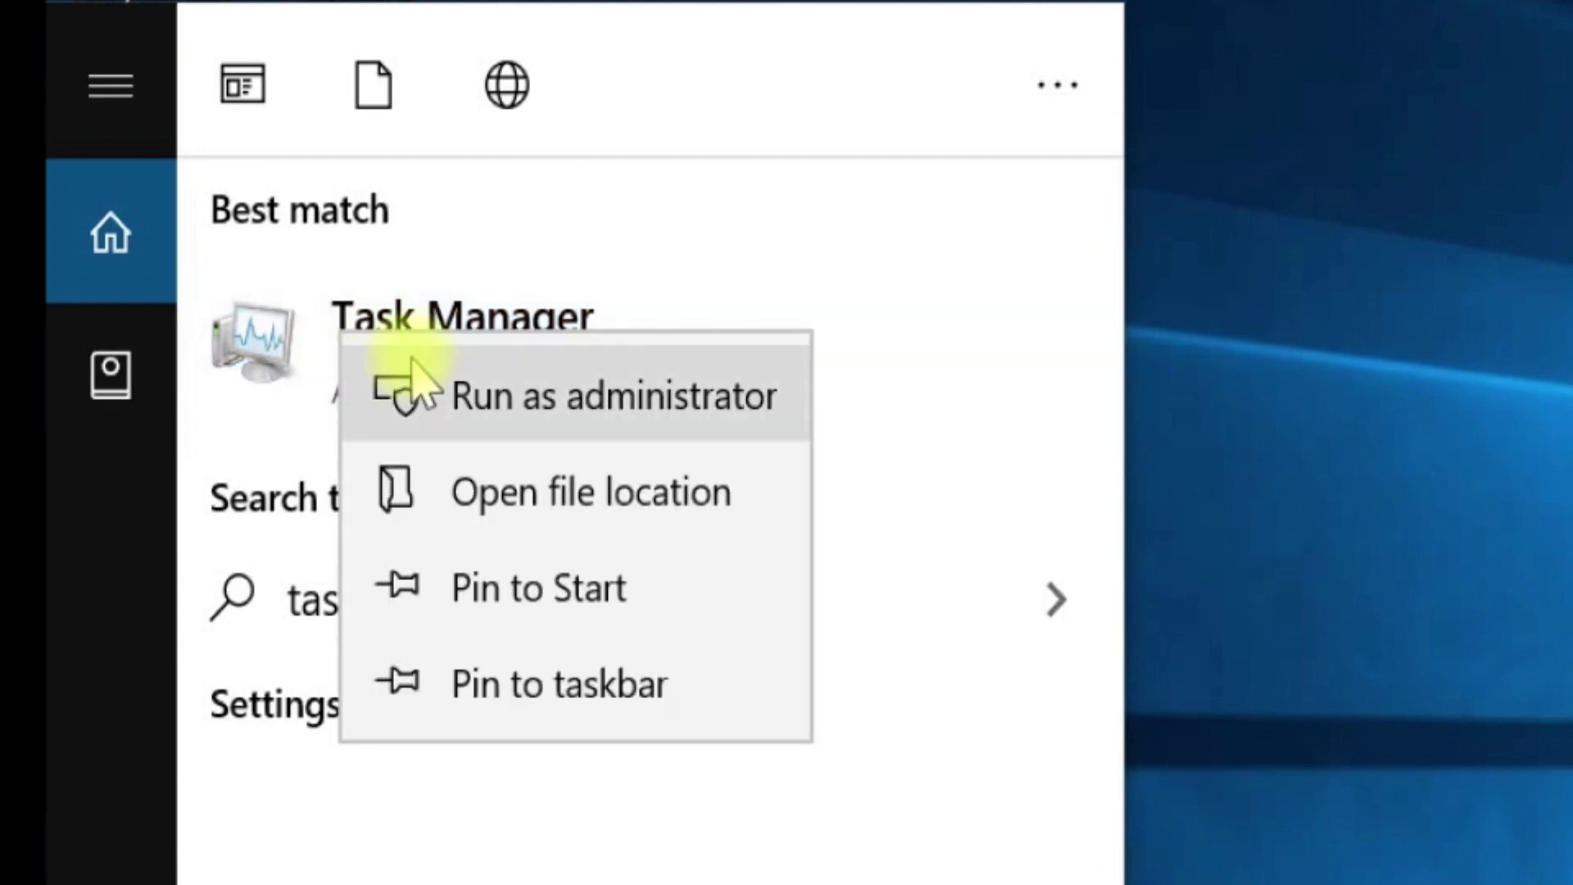
{"action": "left_click", "coordinate": [414, 363]}
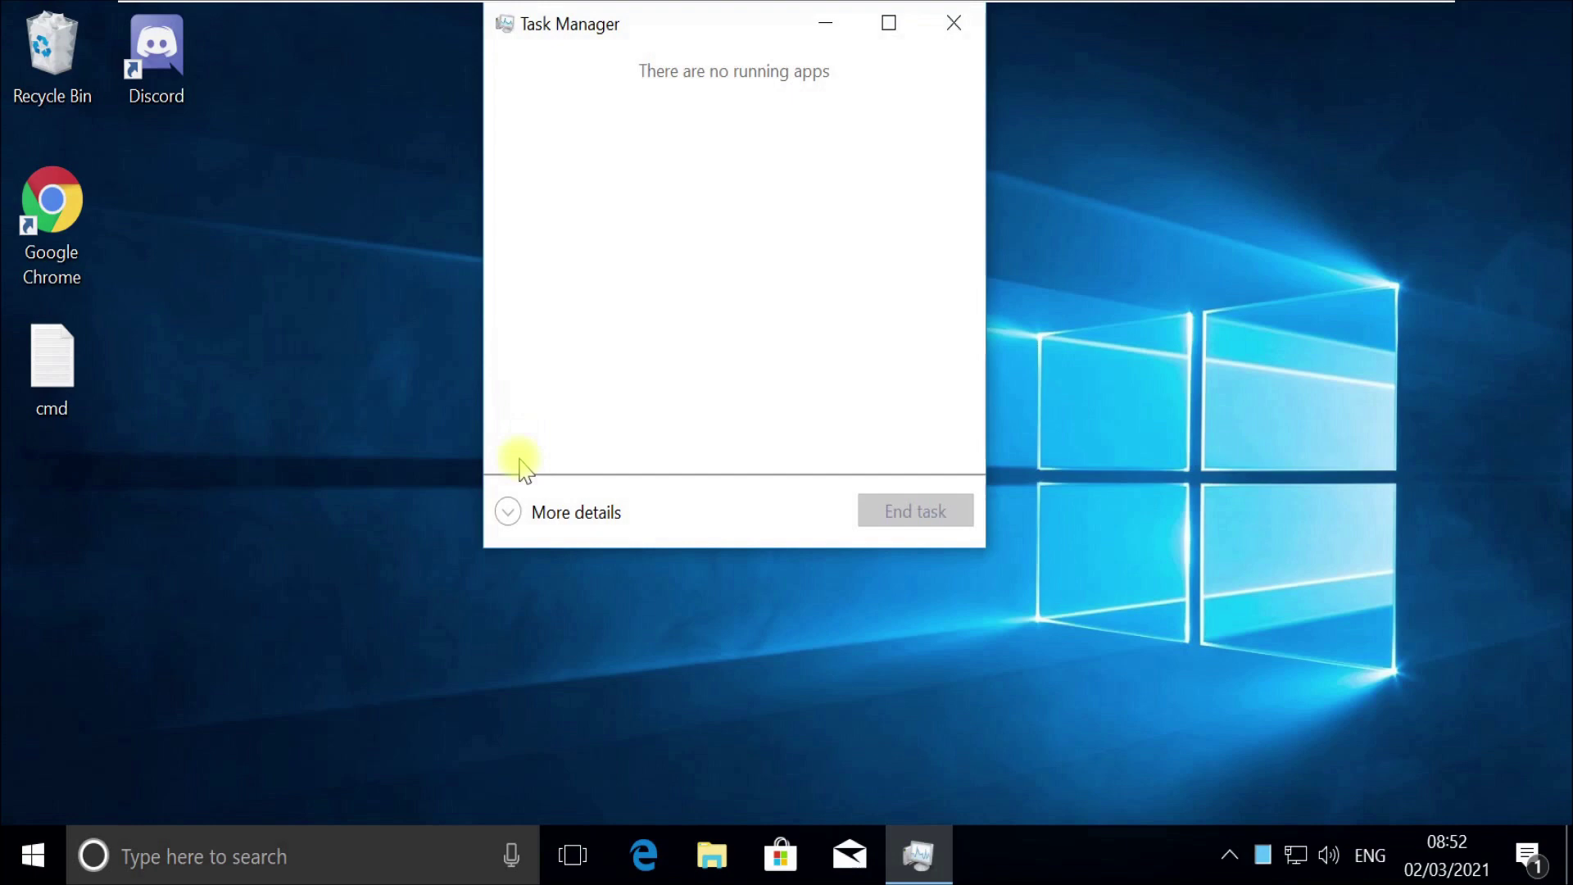
Step: Expand Task Manager to full details and start a new task via File > Run new task, browsing for its program
{"action": "left_click", "coordinate": [509, 513]}
{"action": "left_click", "coordinate": [501, 62]}
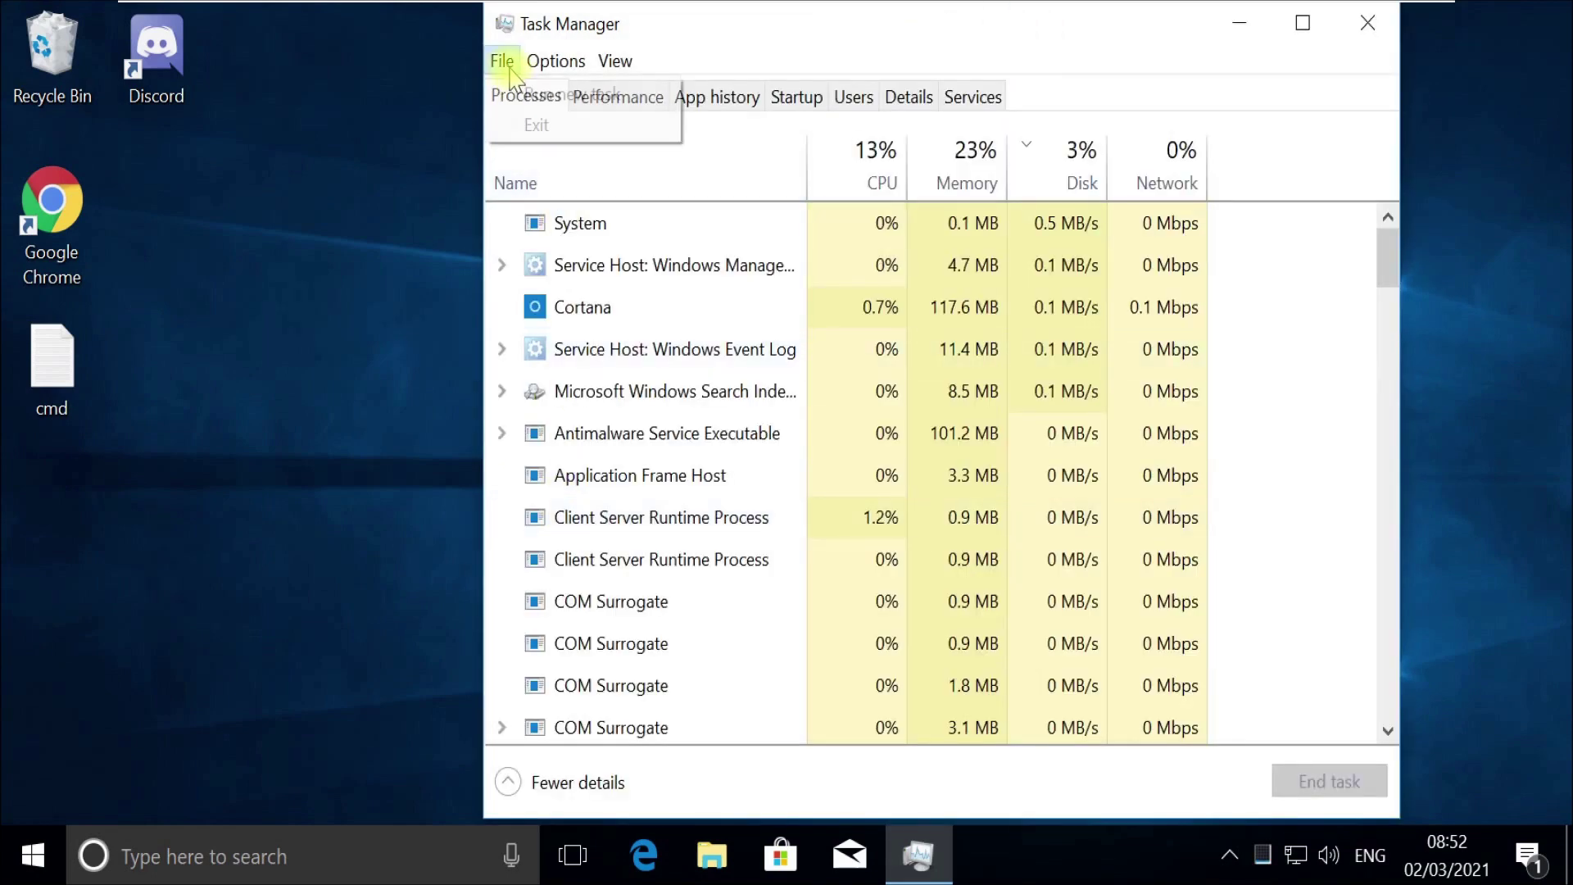
{"action": "left_click", "coordinate": [529, 95]}
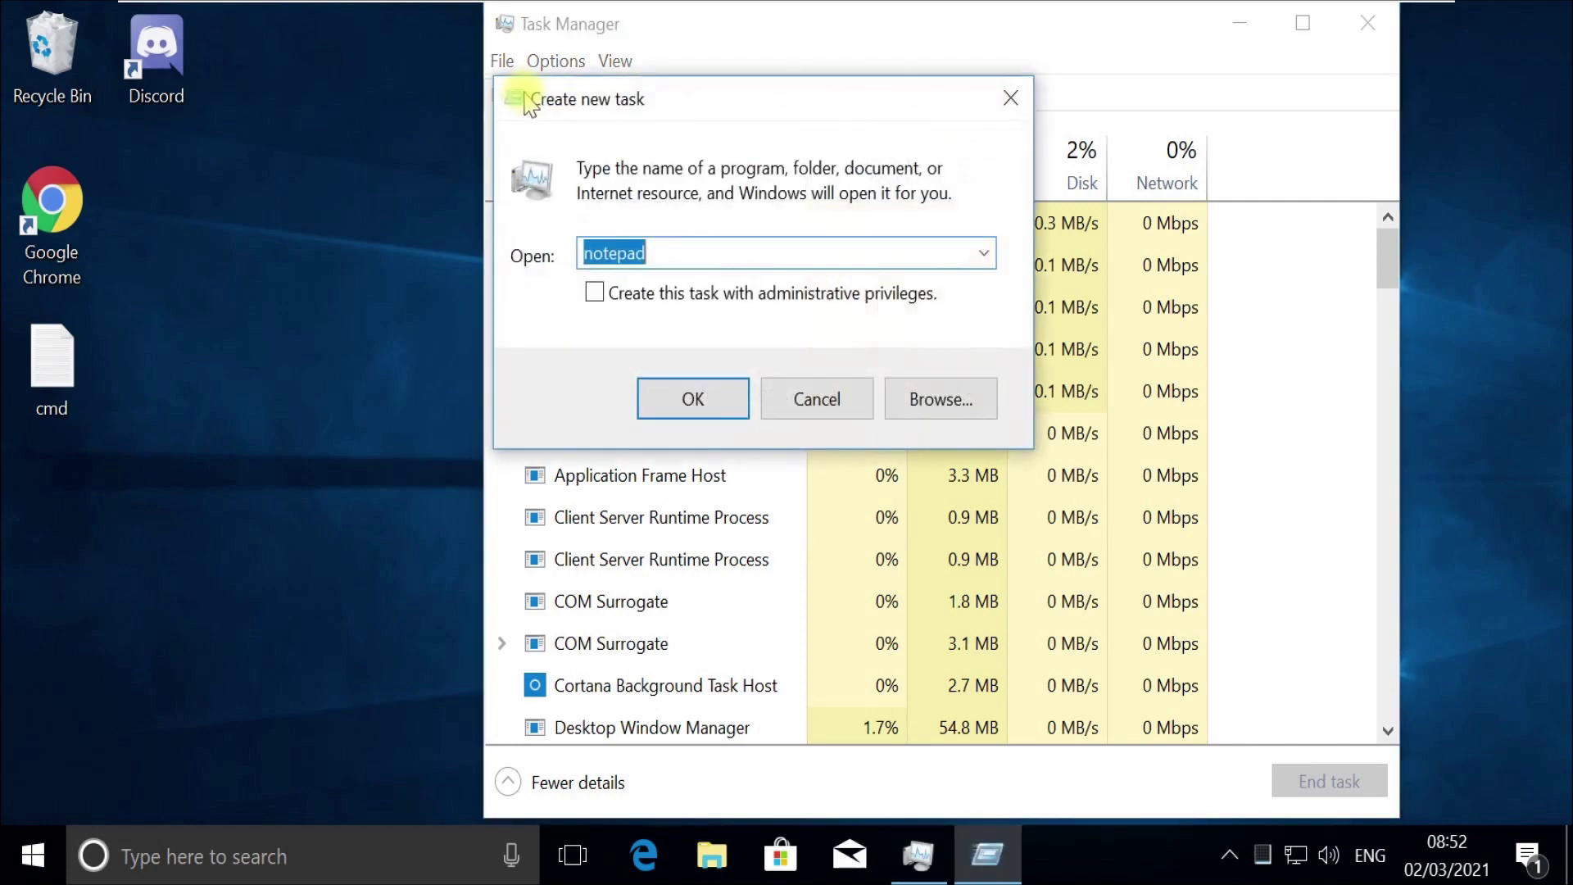
{"action": "left_click", "coordinate": [939, 402]}
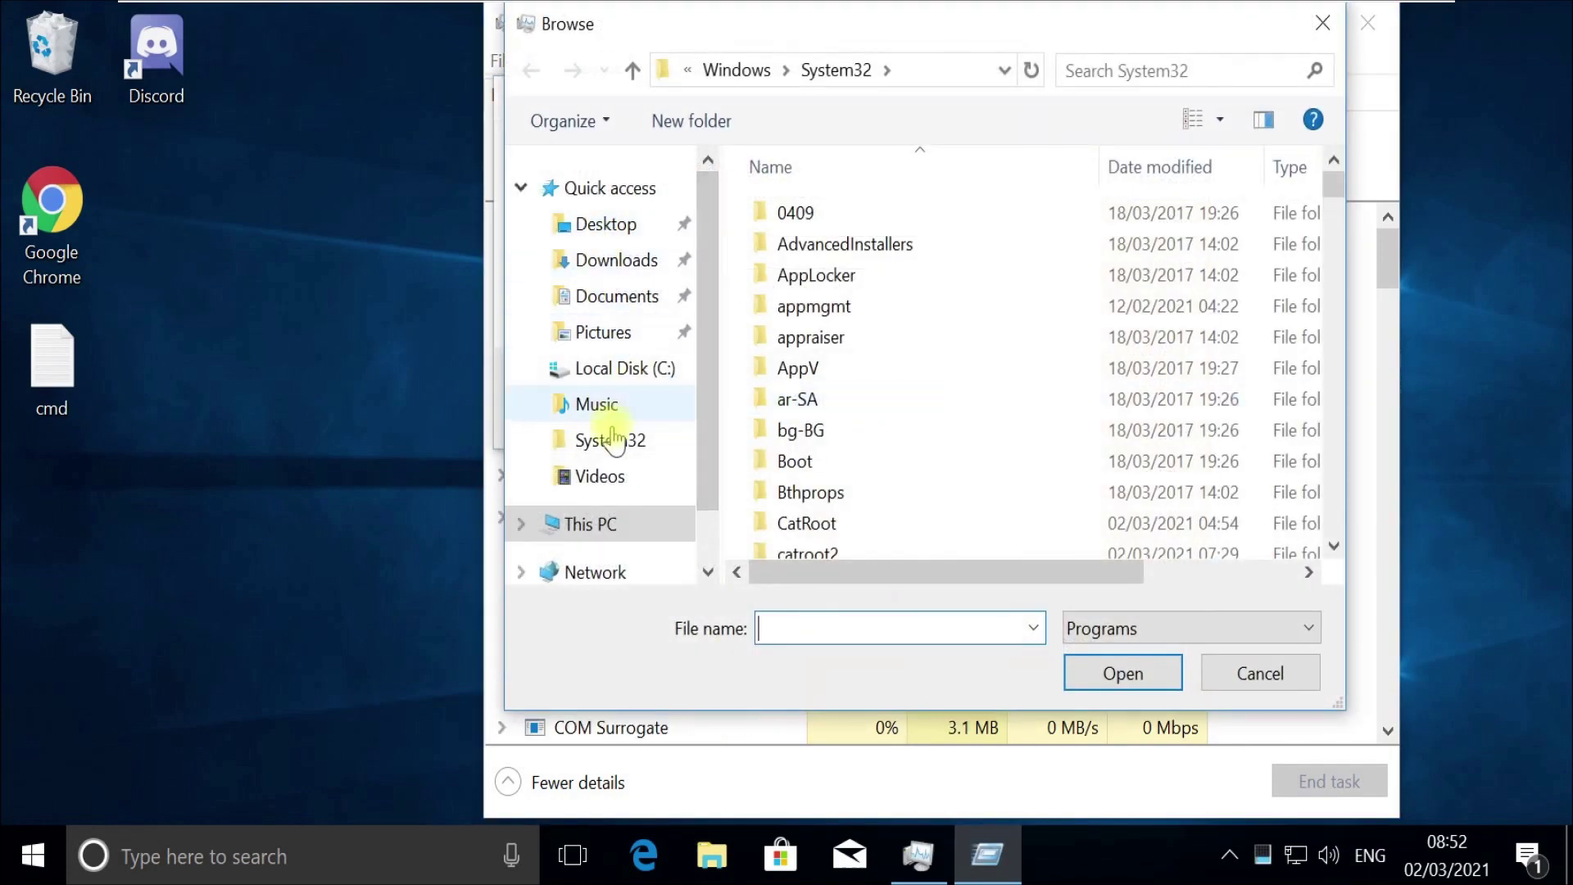
Step: Navigate the Browse window to the C:\Windows\System32 folder
{"action": "left_click", "coordinate": [582, 523]}
{"action": "double_click", "coordinate": [893, 541]}
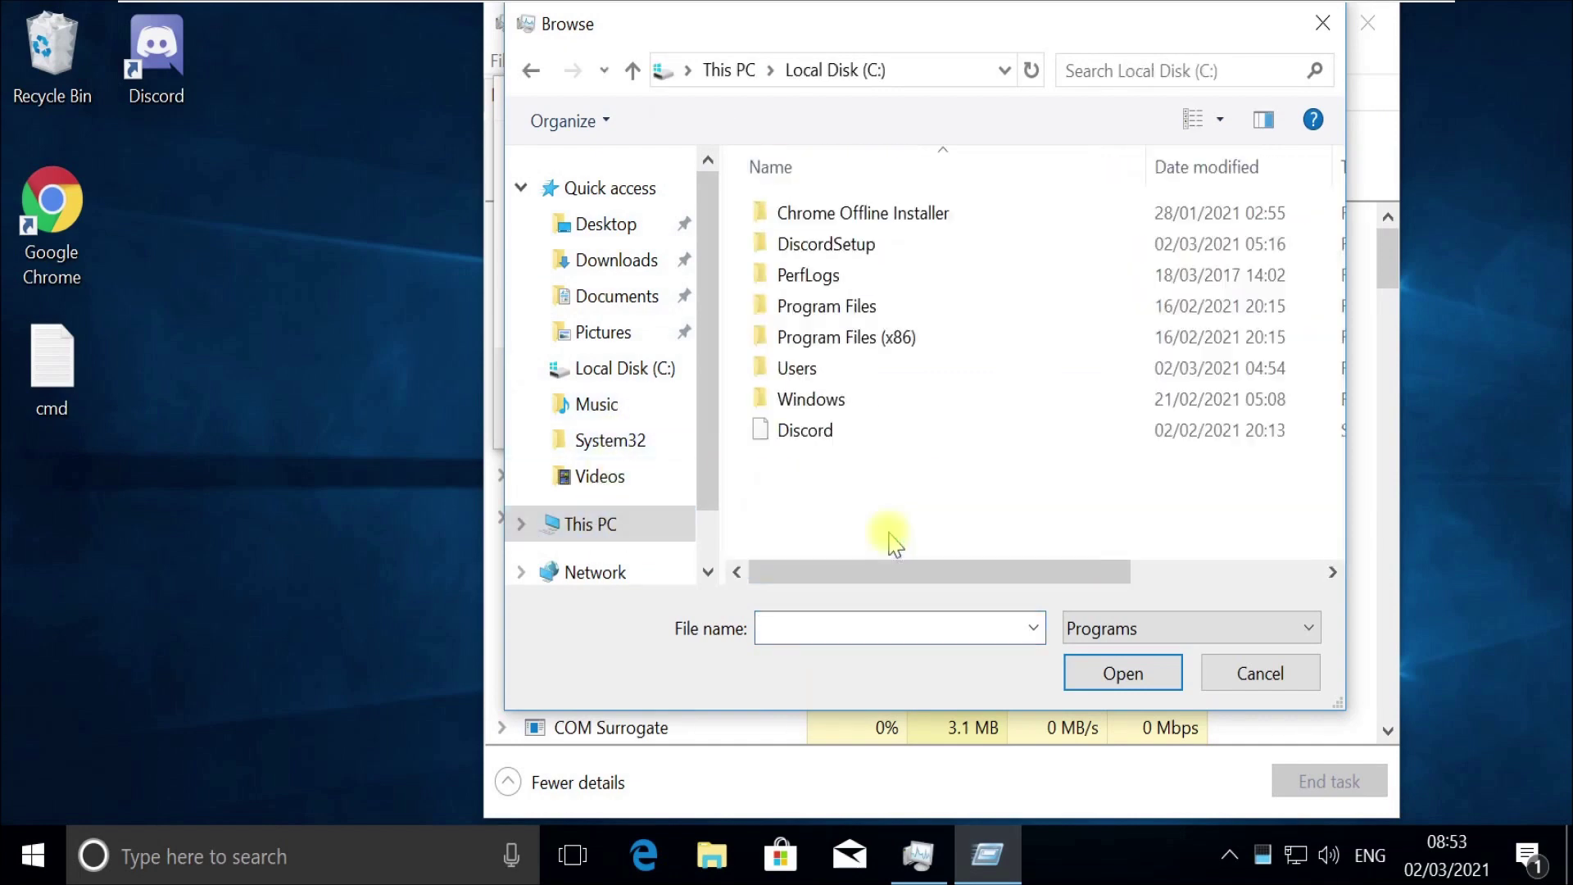
{"action": "double_click", "coordinate": [822, 399]}
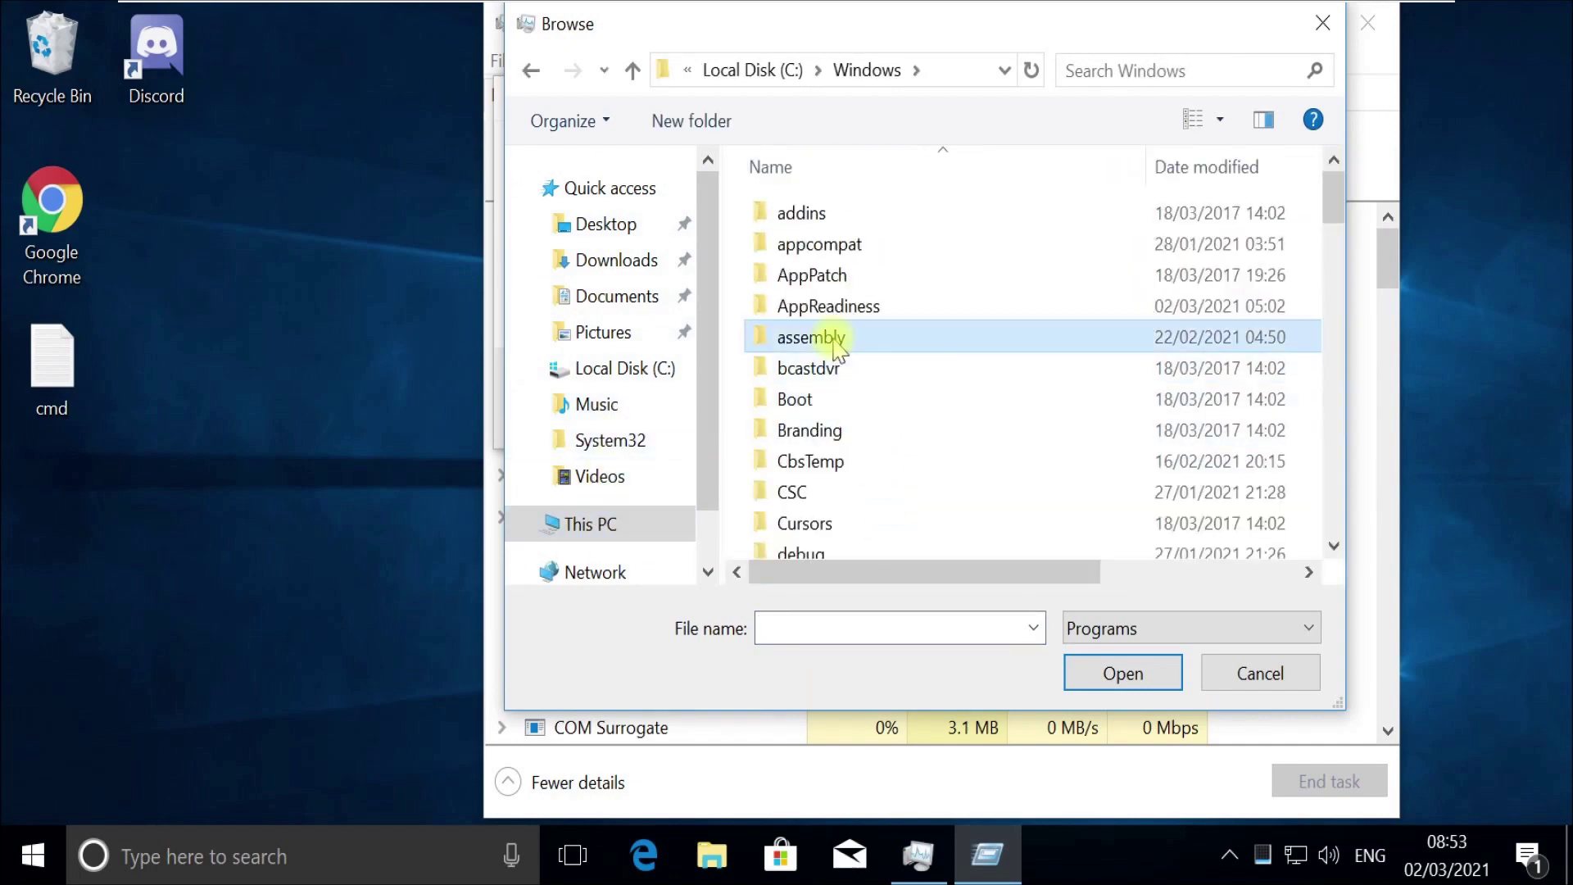
{"action": "type", "text": "system32"}
{"action": "key", "text": "Return"}
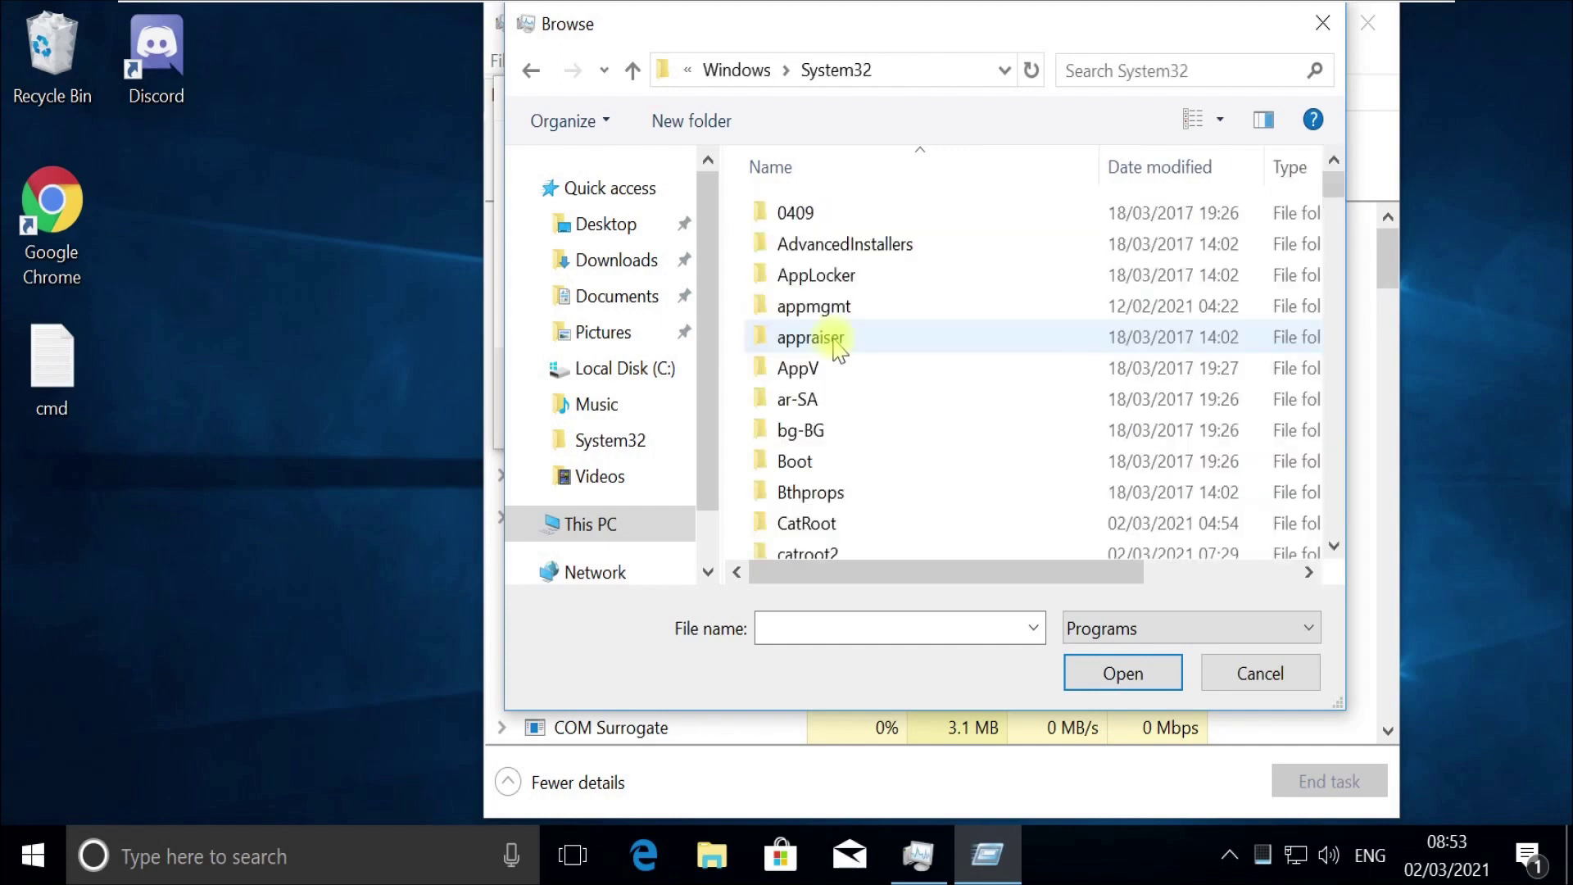
Step: Pick cmd.exe as the task and place the cursor after C:\Windows\System32\cmd.exe in the Open field
{"action": "scroll", "coordinate": [840, 345], "scroll_direction": "down", "scroll_amount": 4}
{"action": "left_click", "coordinate": [862, 354]}
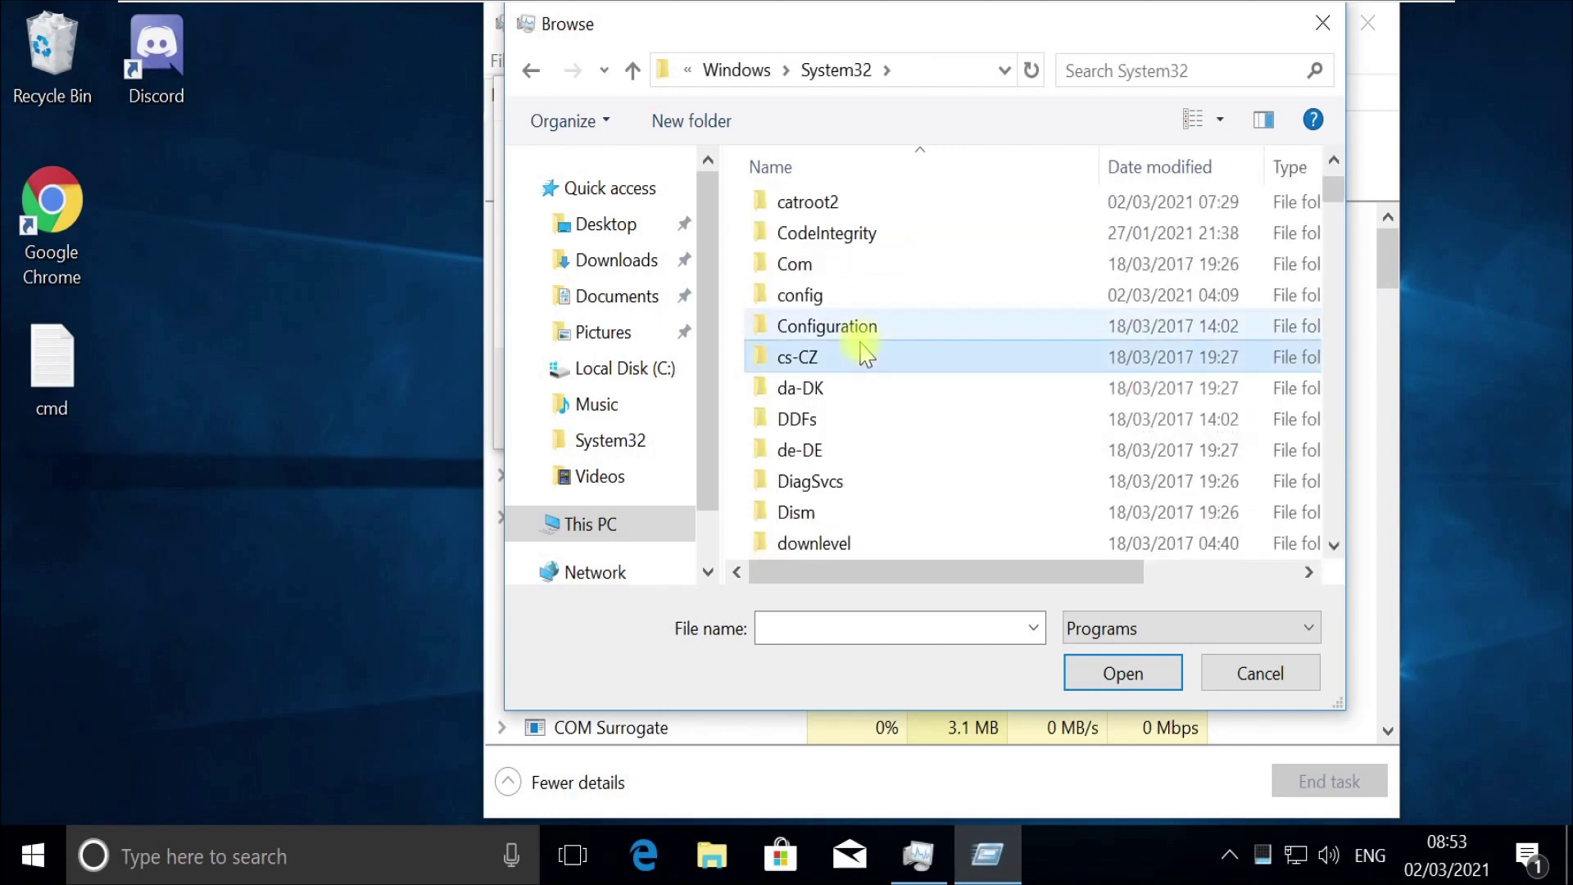
{"action": "type", "text": "cmd"}
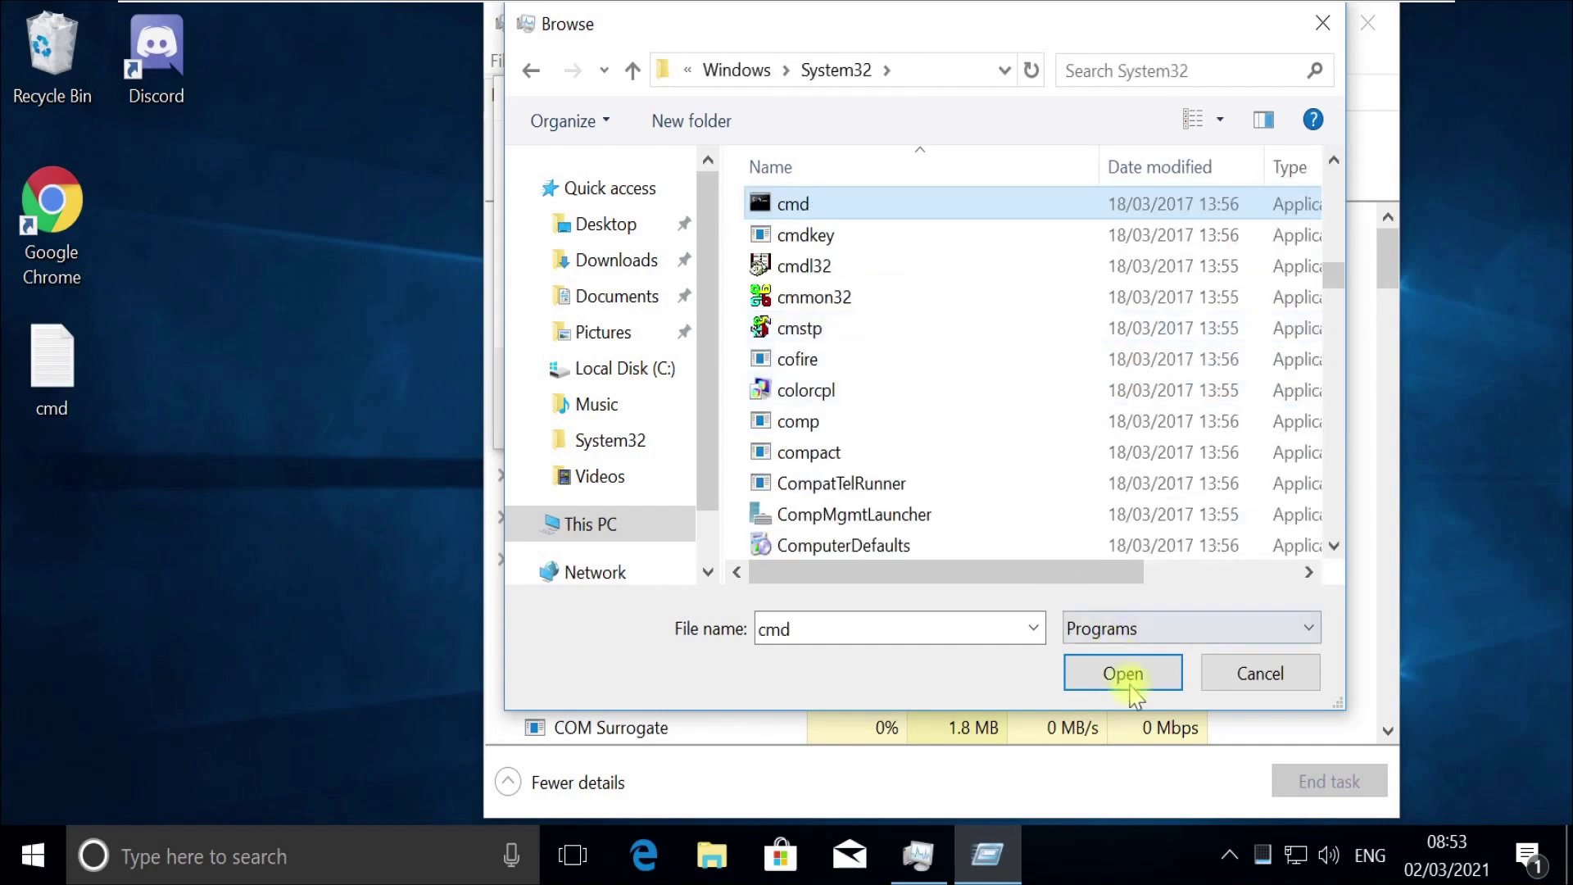
{"action": "left_click", "coordinate": [1123, 674]}
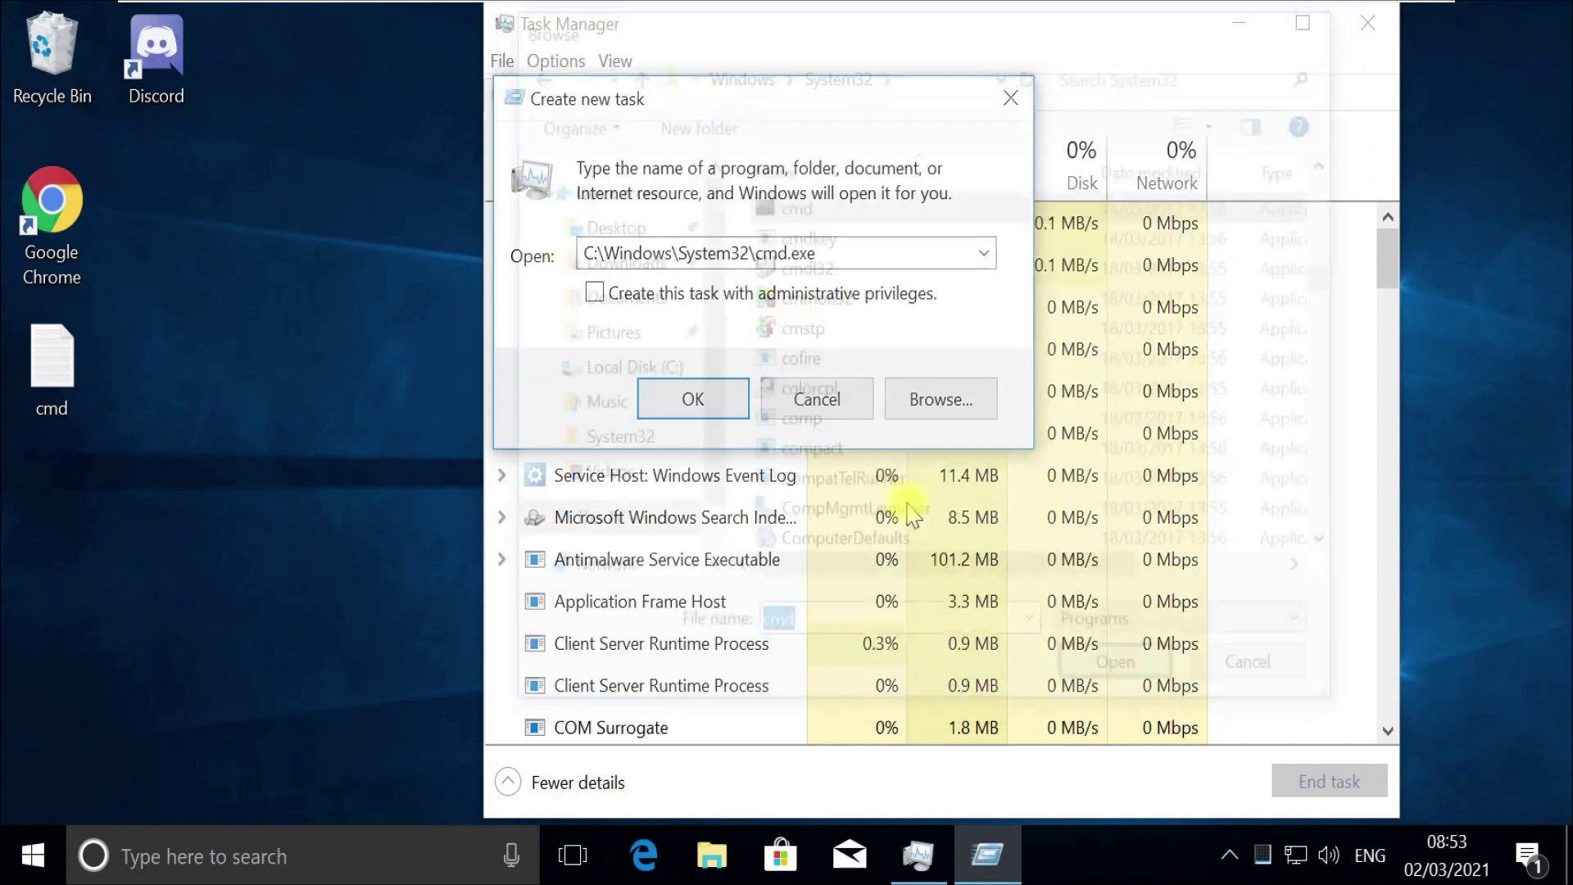
{"action": "left_click", "coordinate": [876, 253]}
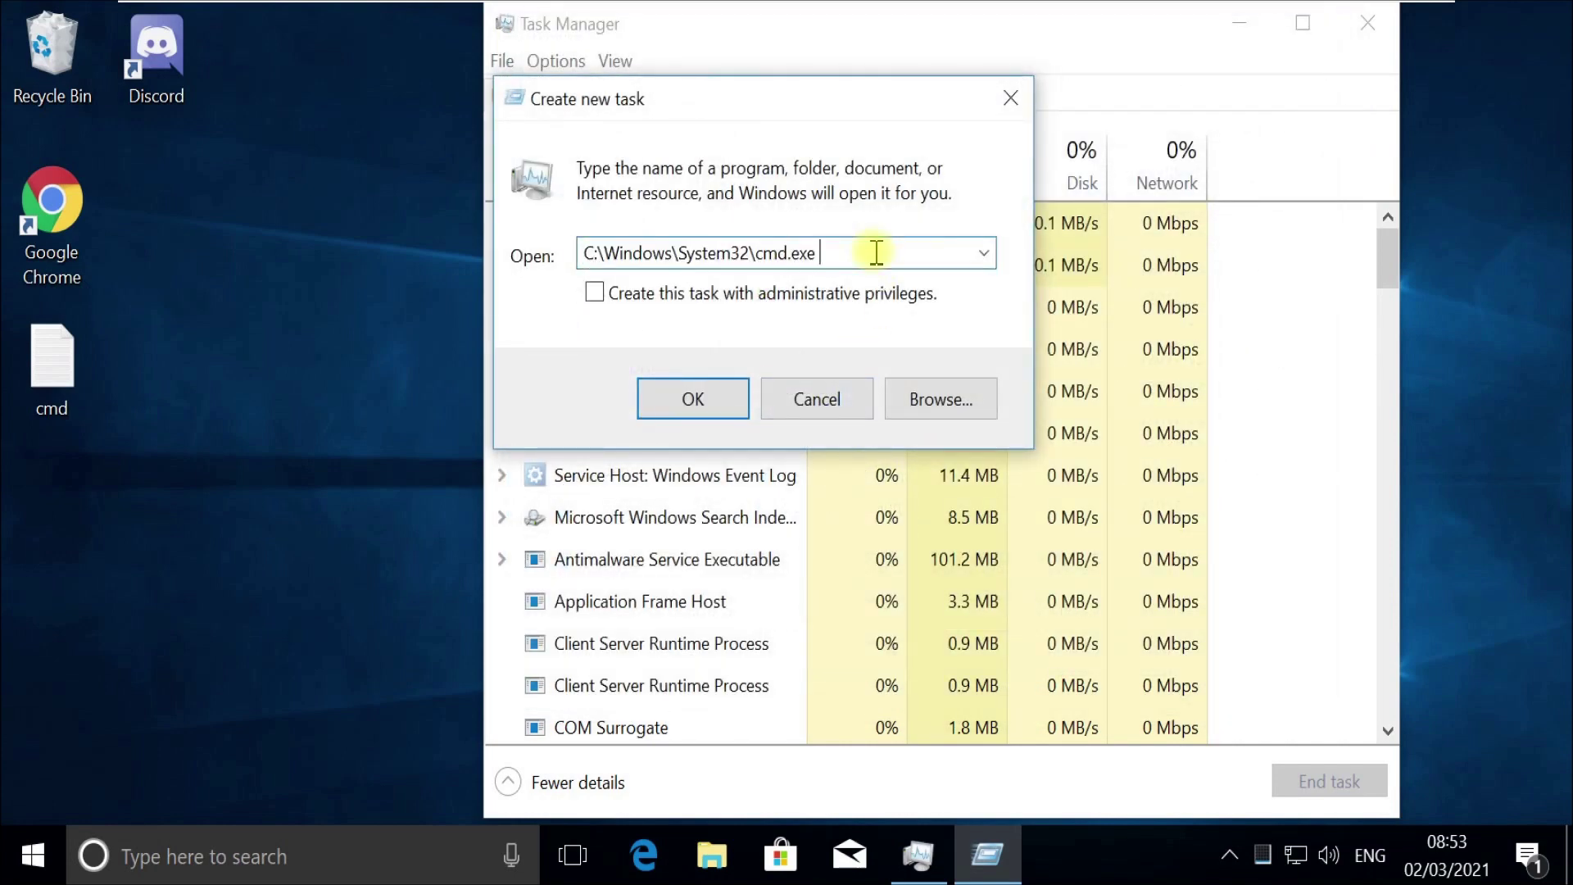
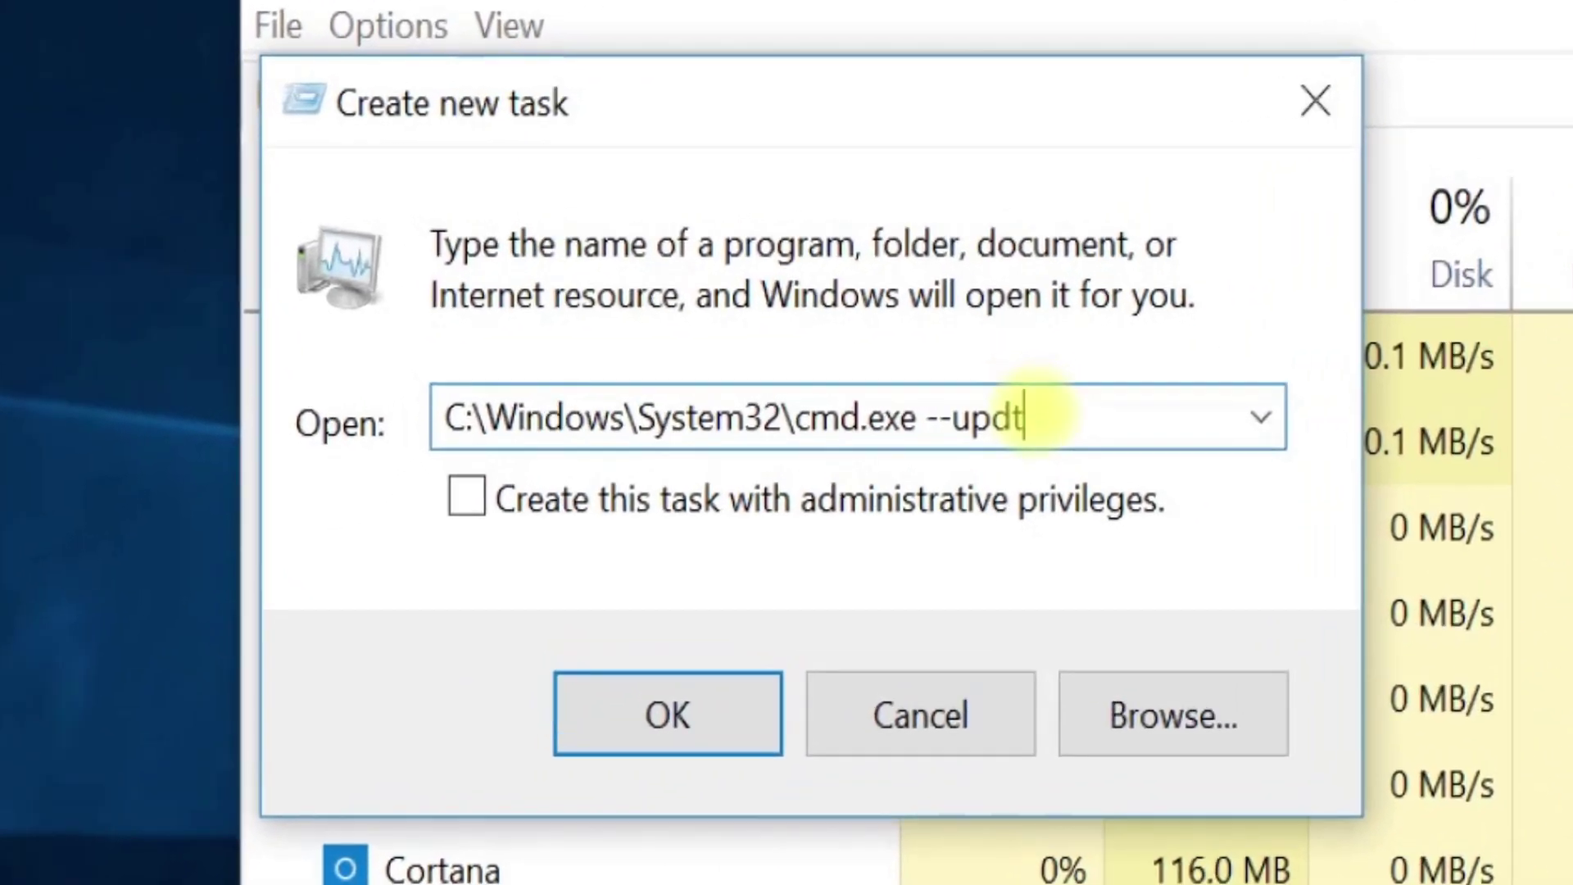
Step: Create a new cmd.exe task set to run with administrative privileges
{"action": "type", "text": "date"}
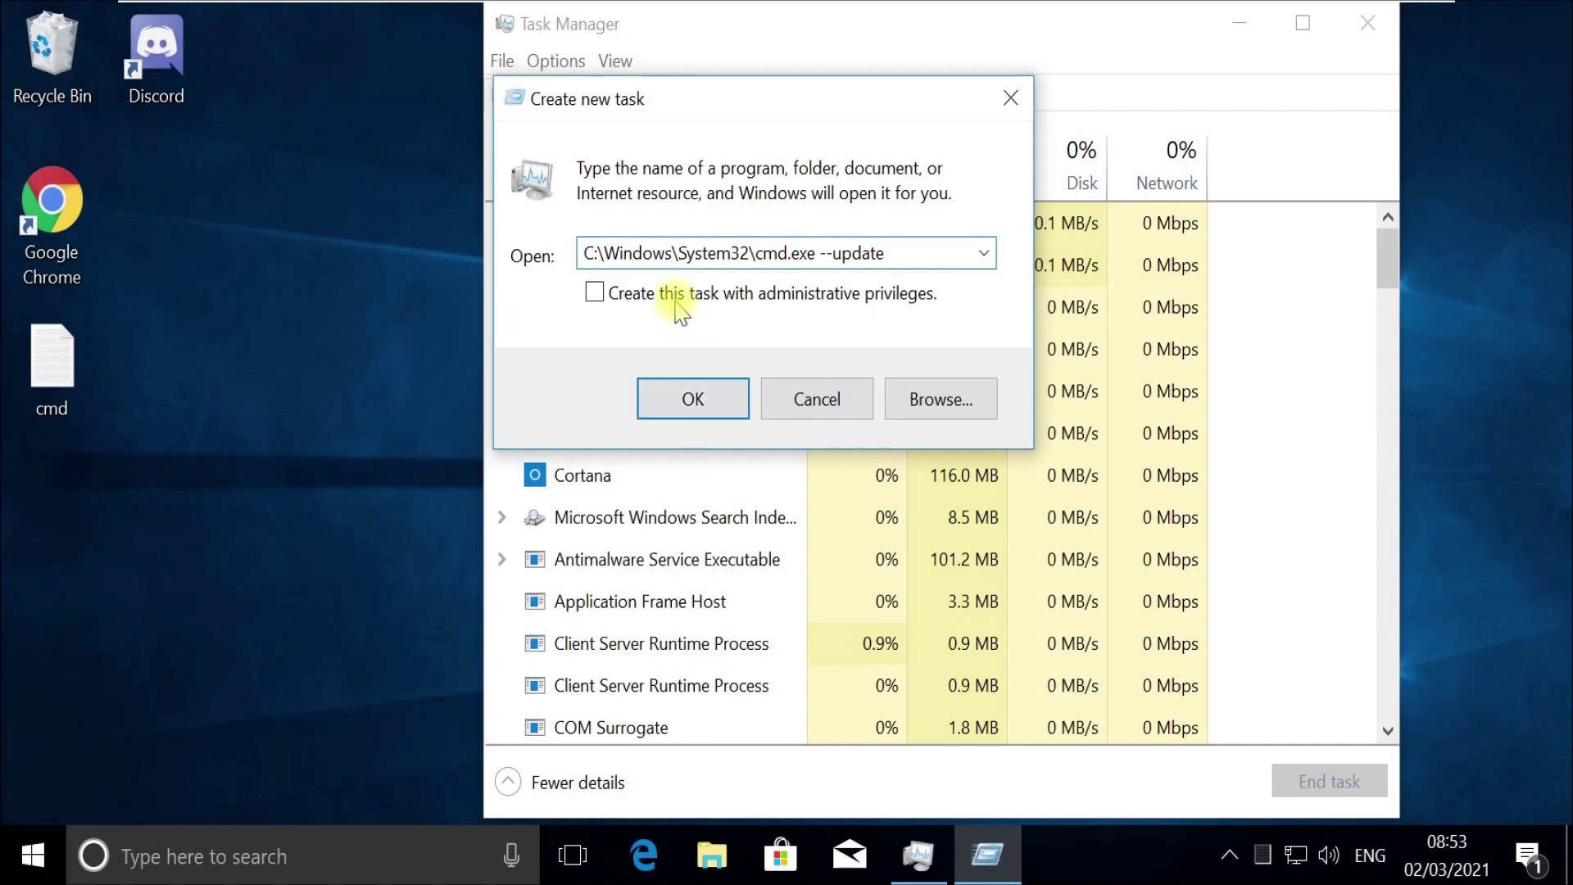
{"action": "left_click", "coordinate": [673, 303]}
Step: Launch the administrator Command Prompt and run gpupdate /force
{"action": "left_click", "coordinate": [692, 397]}
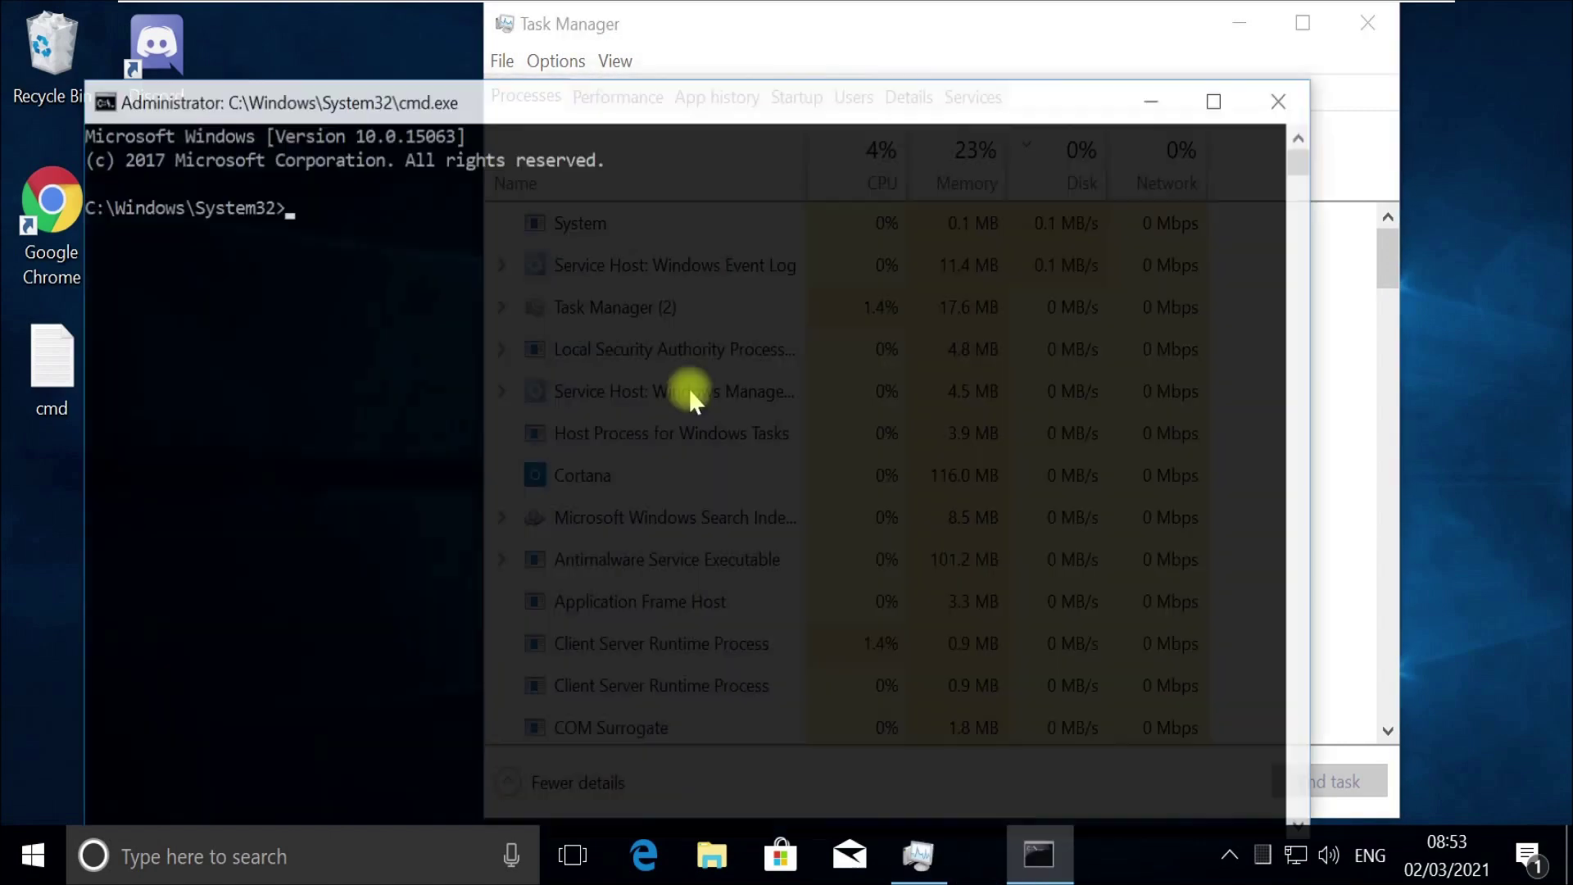
{"action": "type", "text": "gpupdate"}
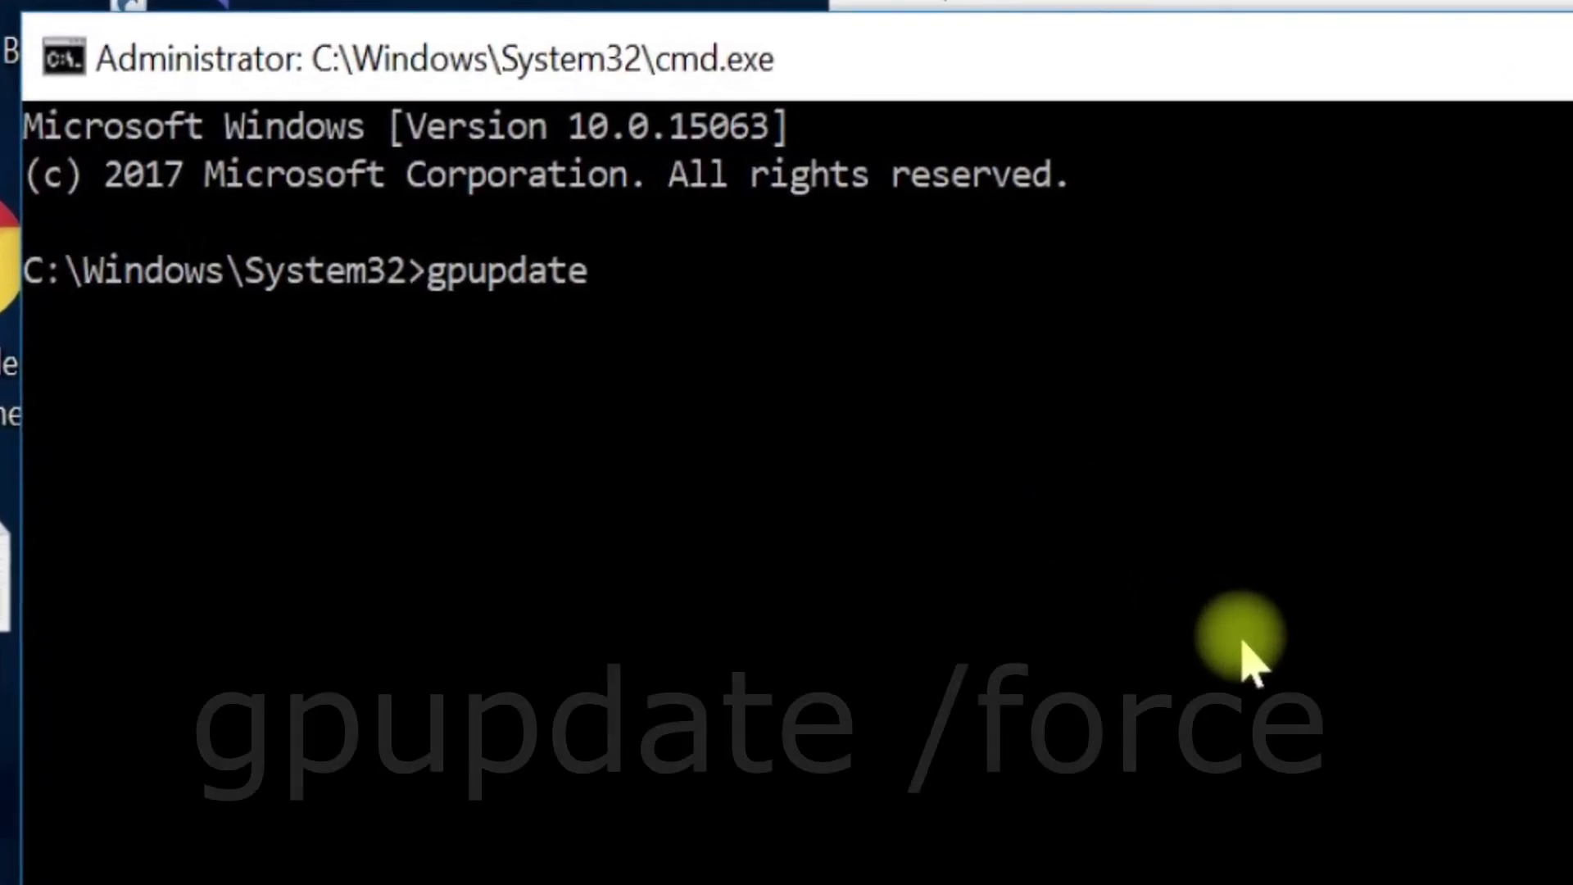
{"action": "type", "text": " /fo"}
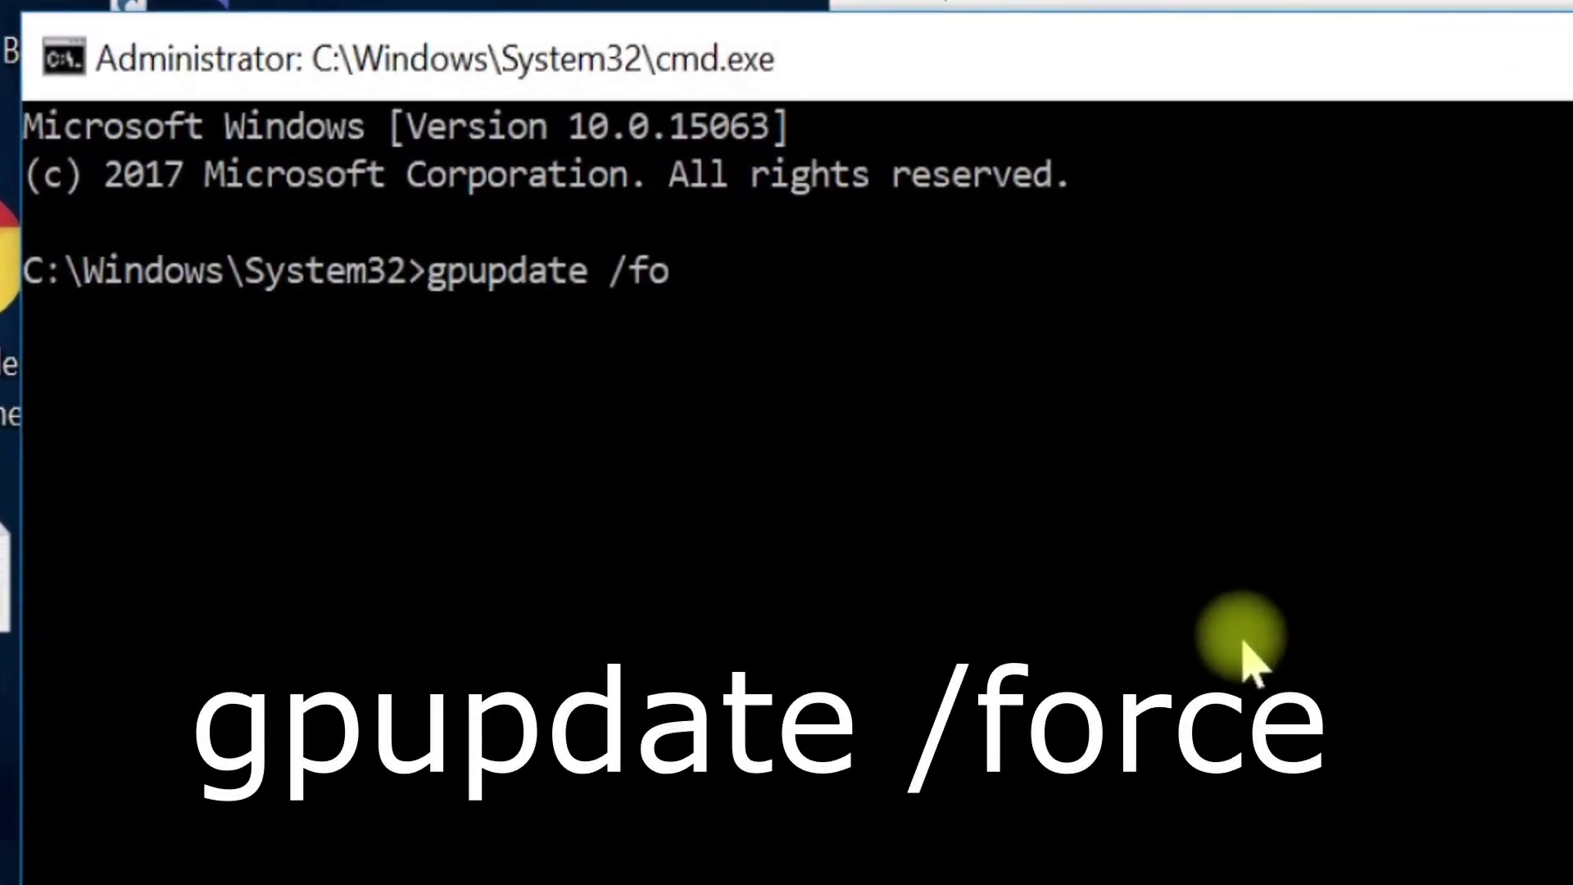
{"action": "type", "text": "rce"}
{"action": "key", "text": "Return"}
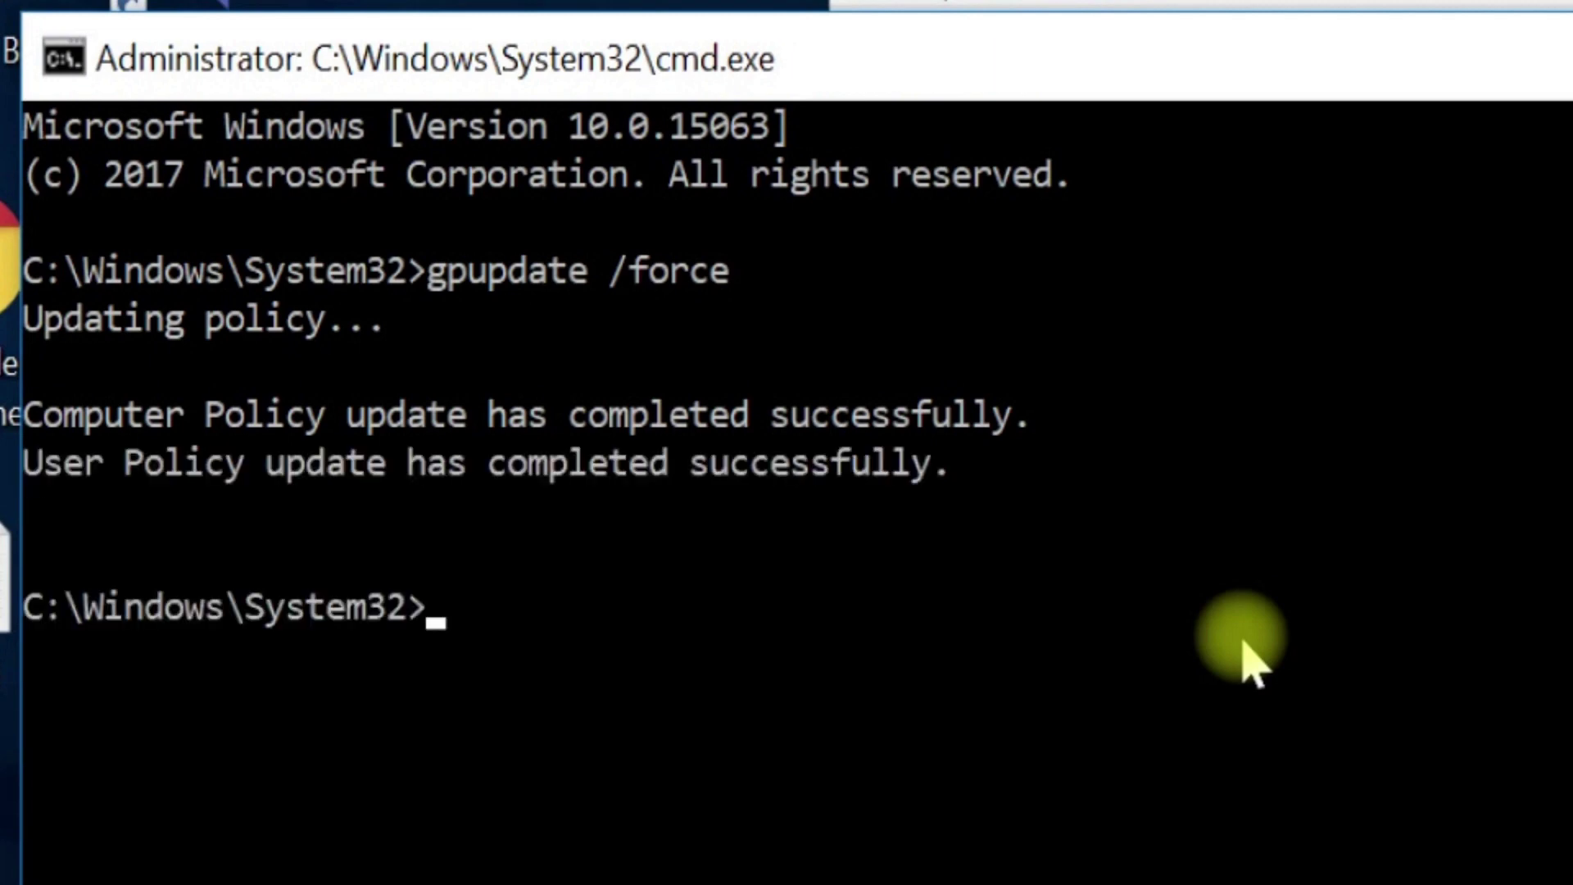
Step: Clear the Command Prompt with cls and close it with exit
{"action": "type", "text": "cls"}
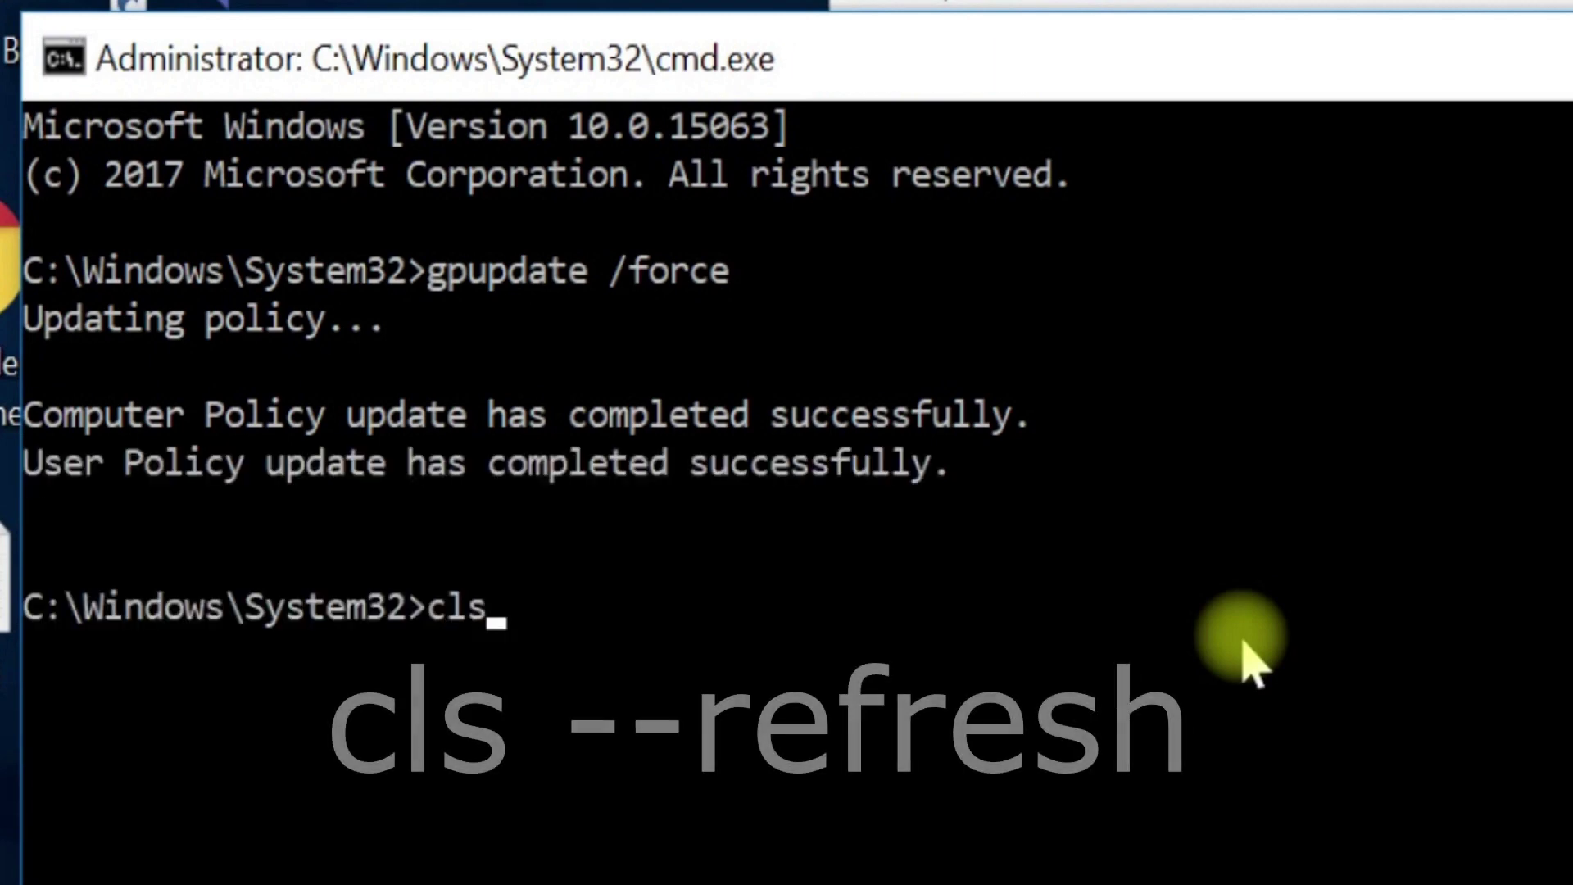
{"action": "type", "text": " --refresh"}
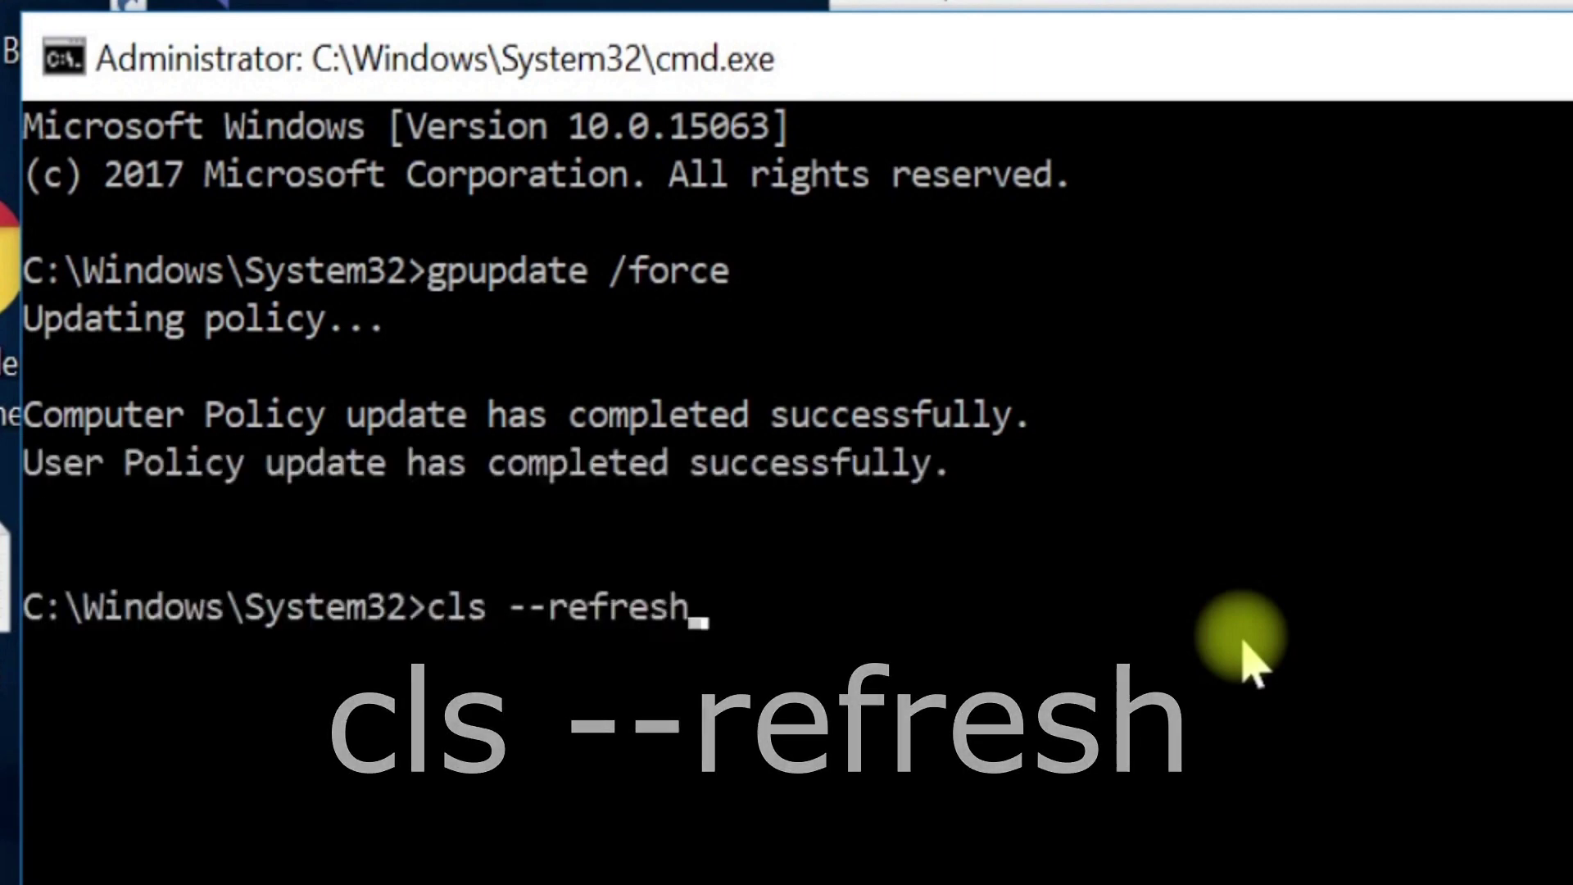
{"action": "key", "text": "Return"}
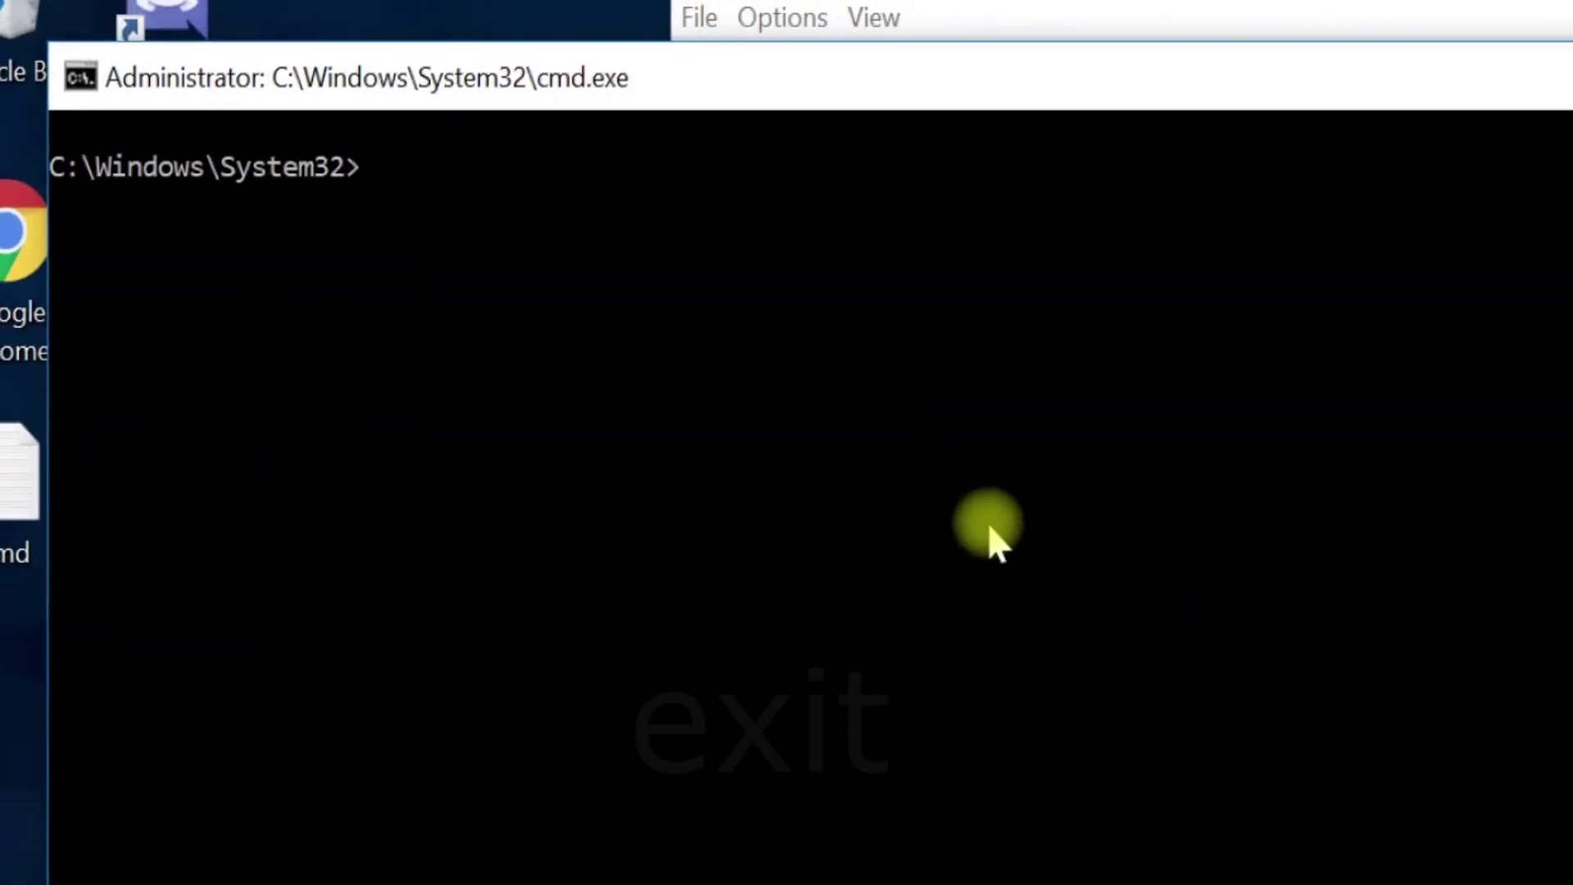
{"action": "type", "text": "exit"}
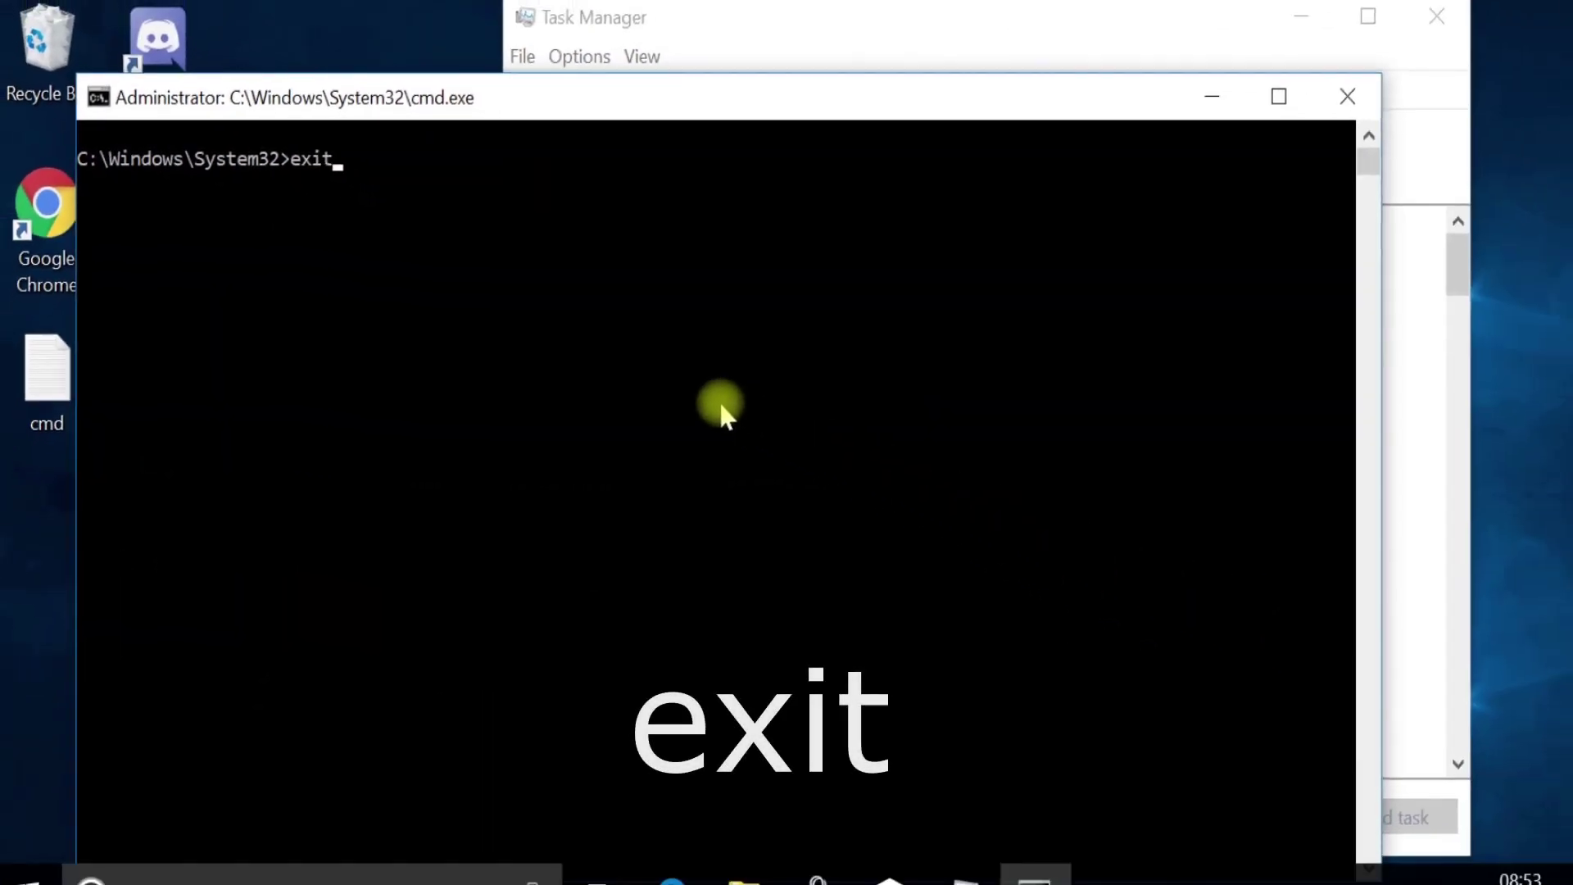
{"action": "key", "text": "Return"}
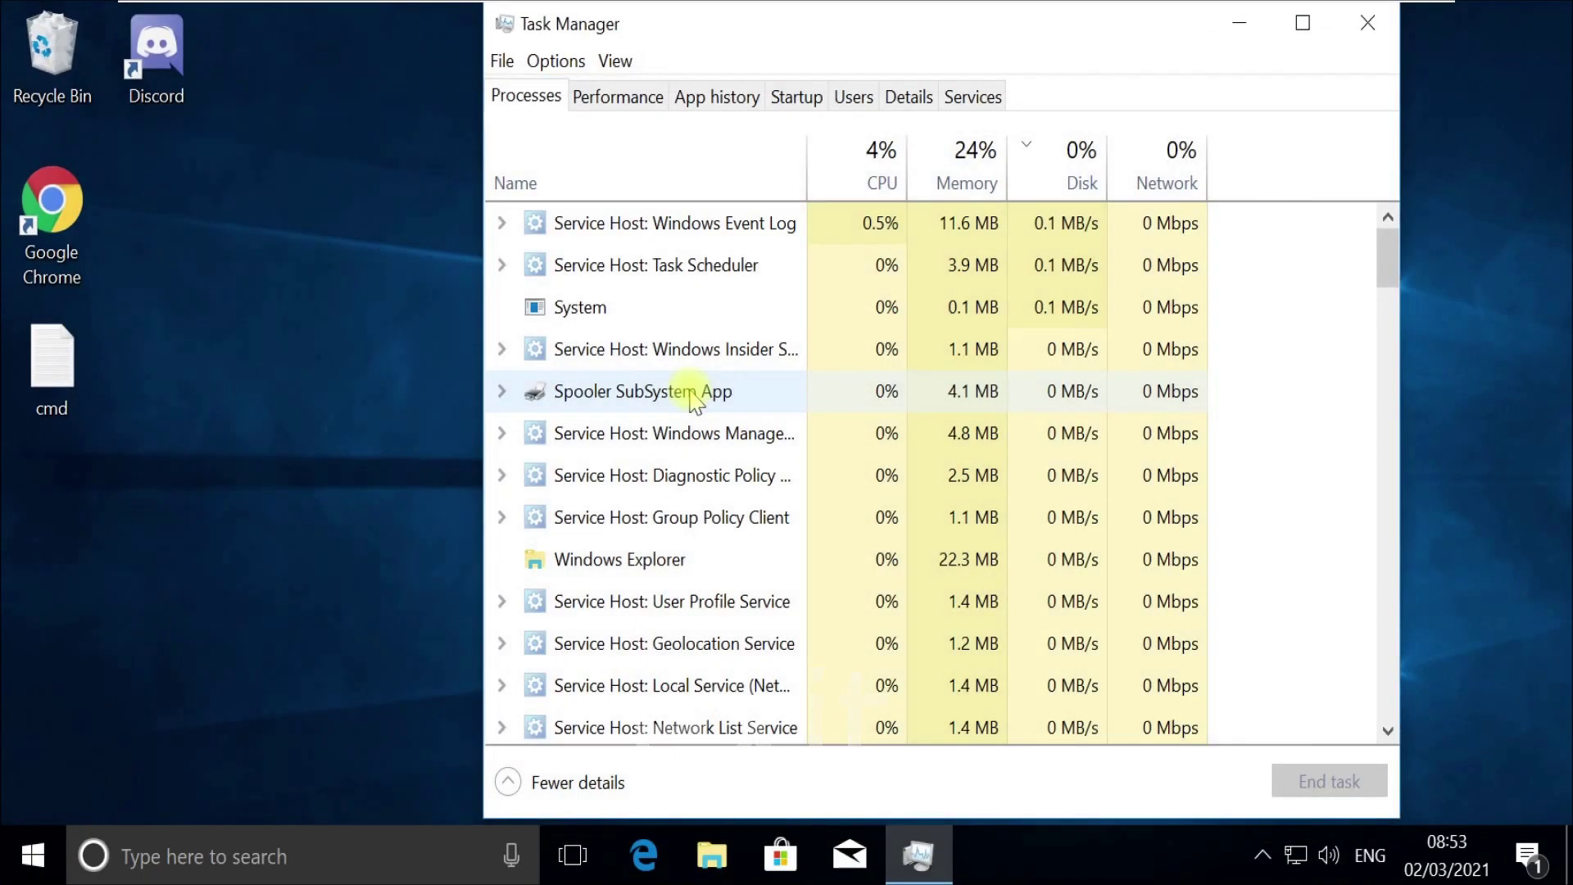
Step: Close Task Manager and open Services from Control Panel's Administrative Tools
{"action": "left_click", "coordinate": [1368, 22]}
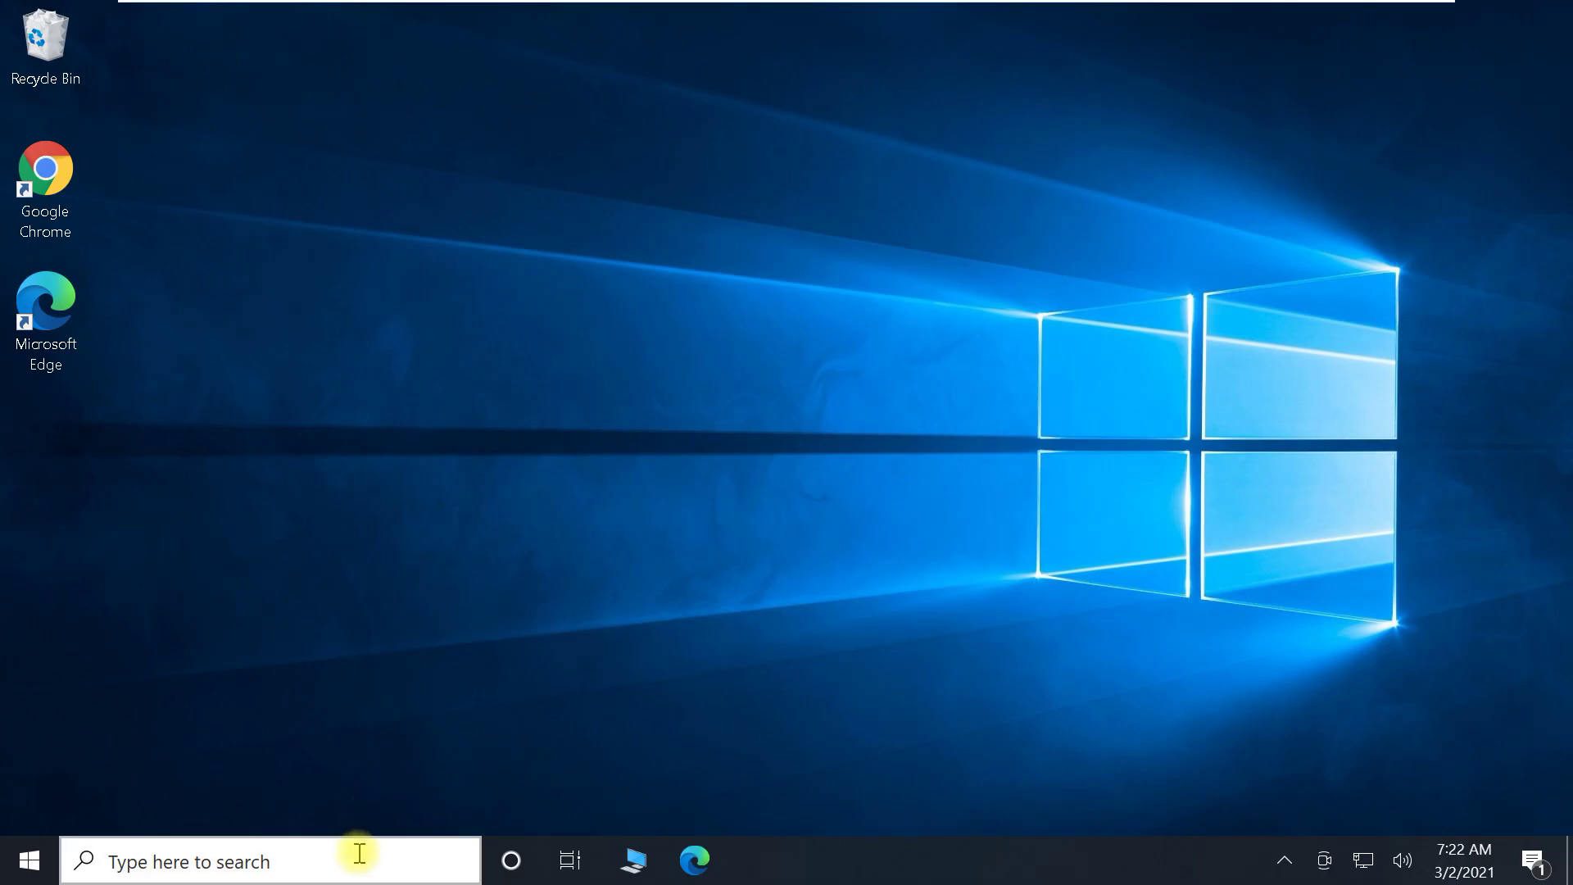
{"action": "left_click", "coordinate": [359, 853]}
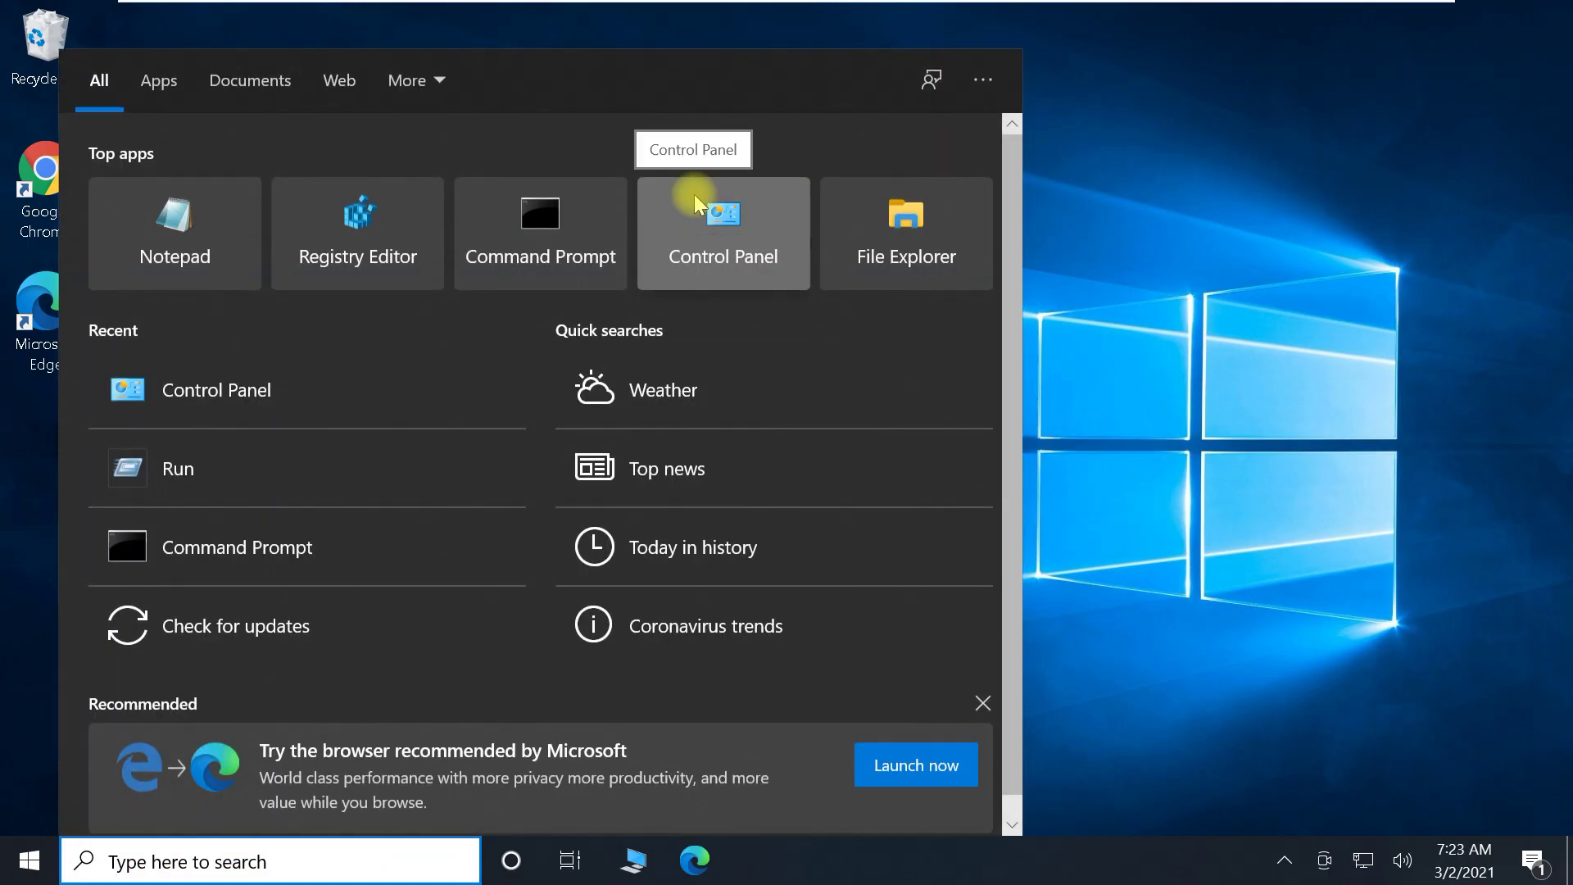
{"action": "type", "text": "cont"}
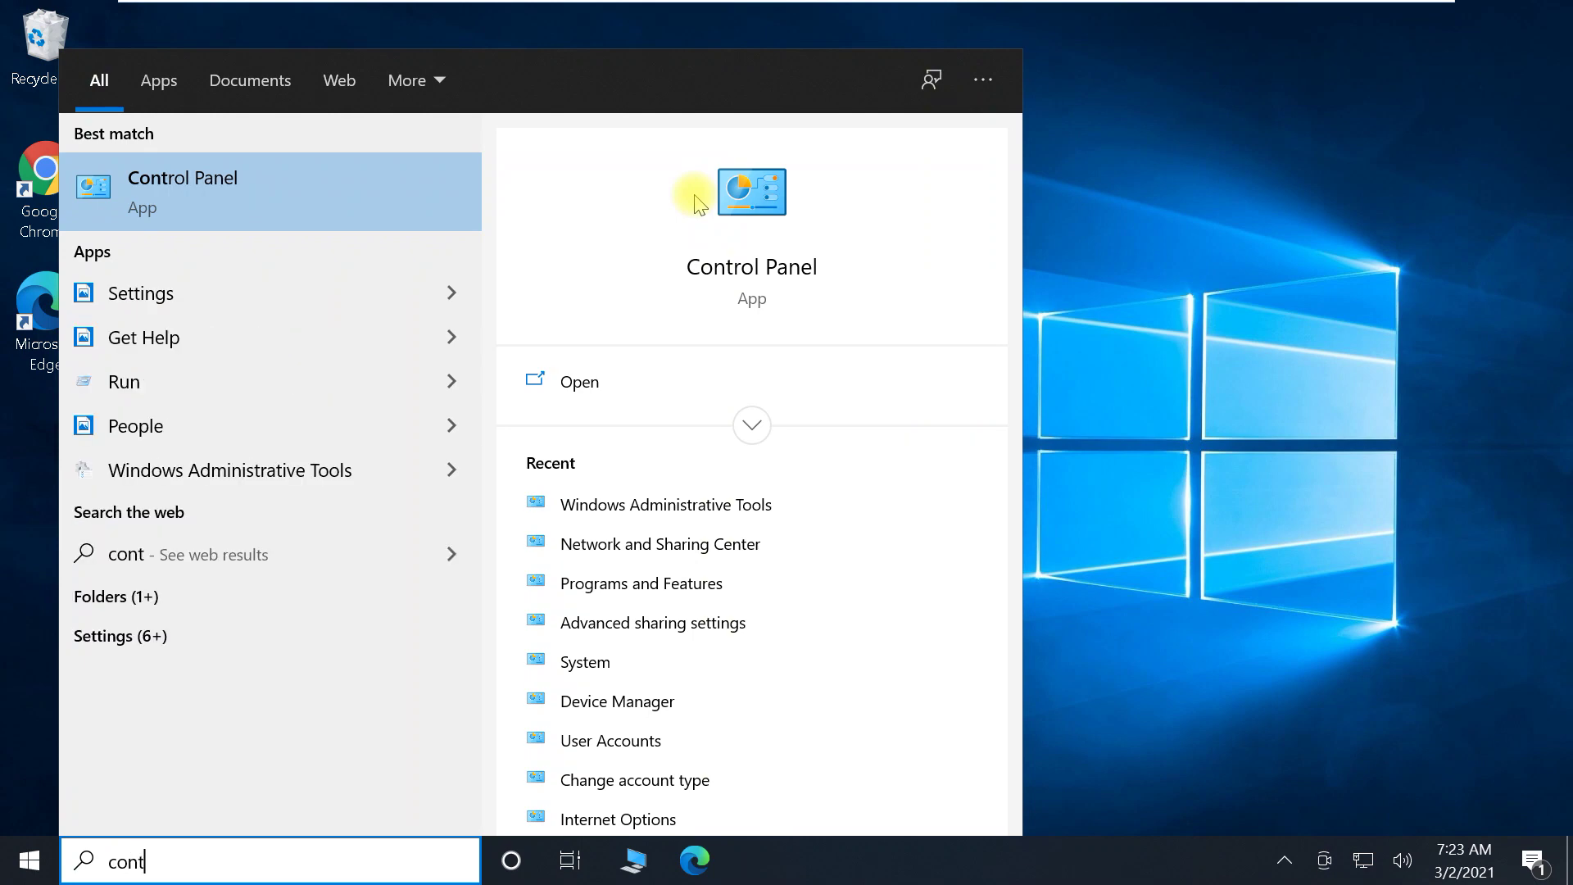
{"action": "type", "text": "rol panel"}
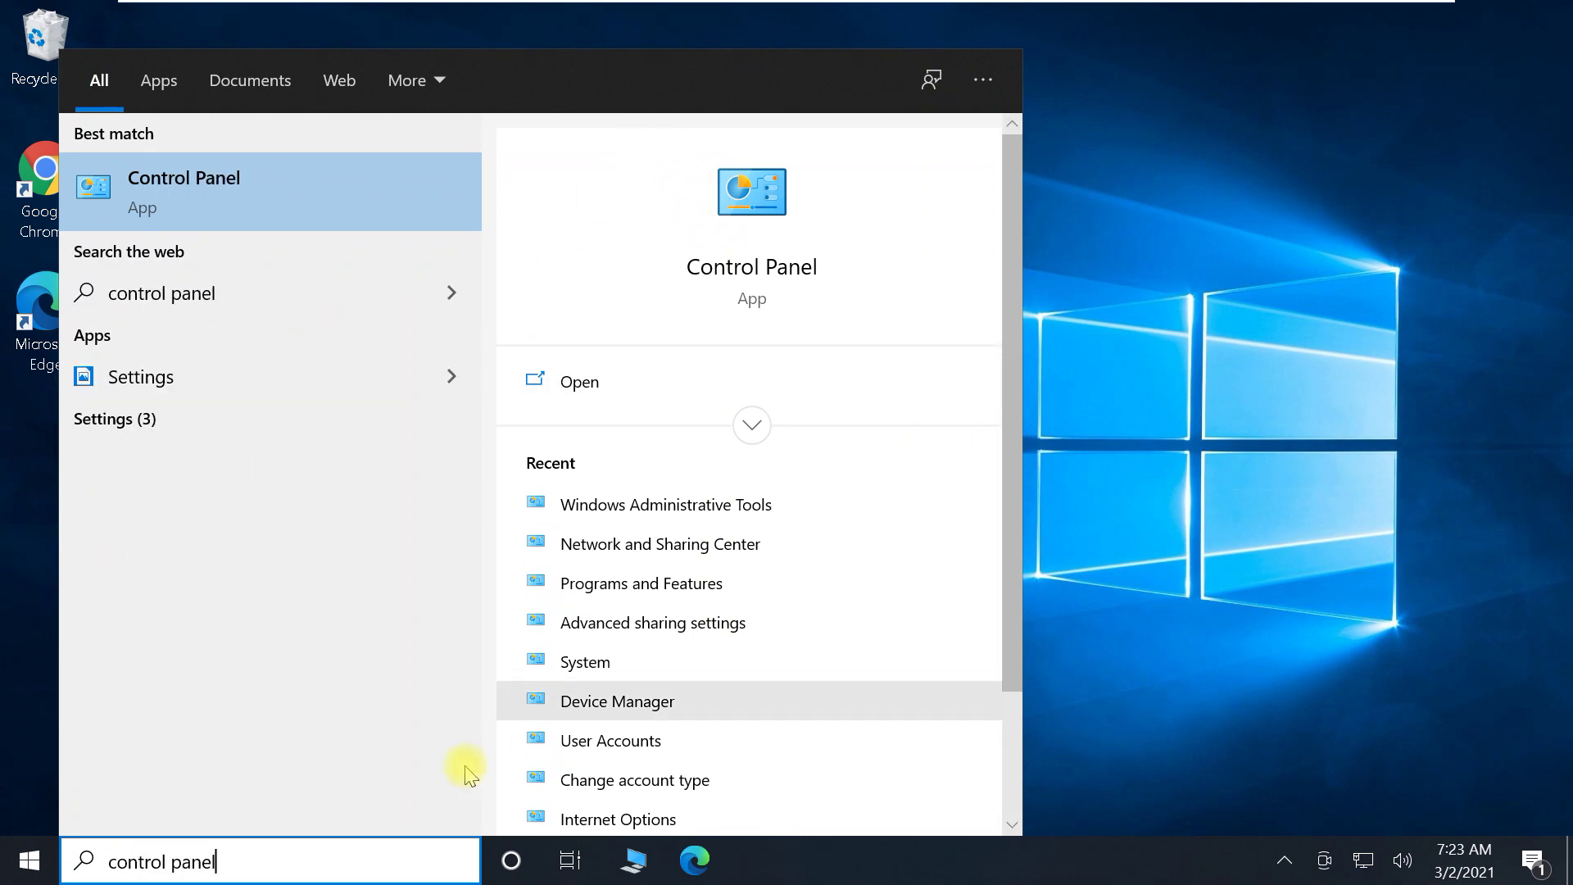
{"action": "left_click", "coordinate": [251, 202]}
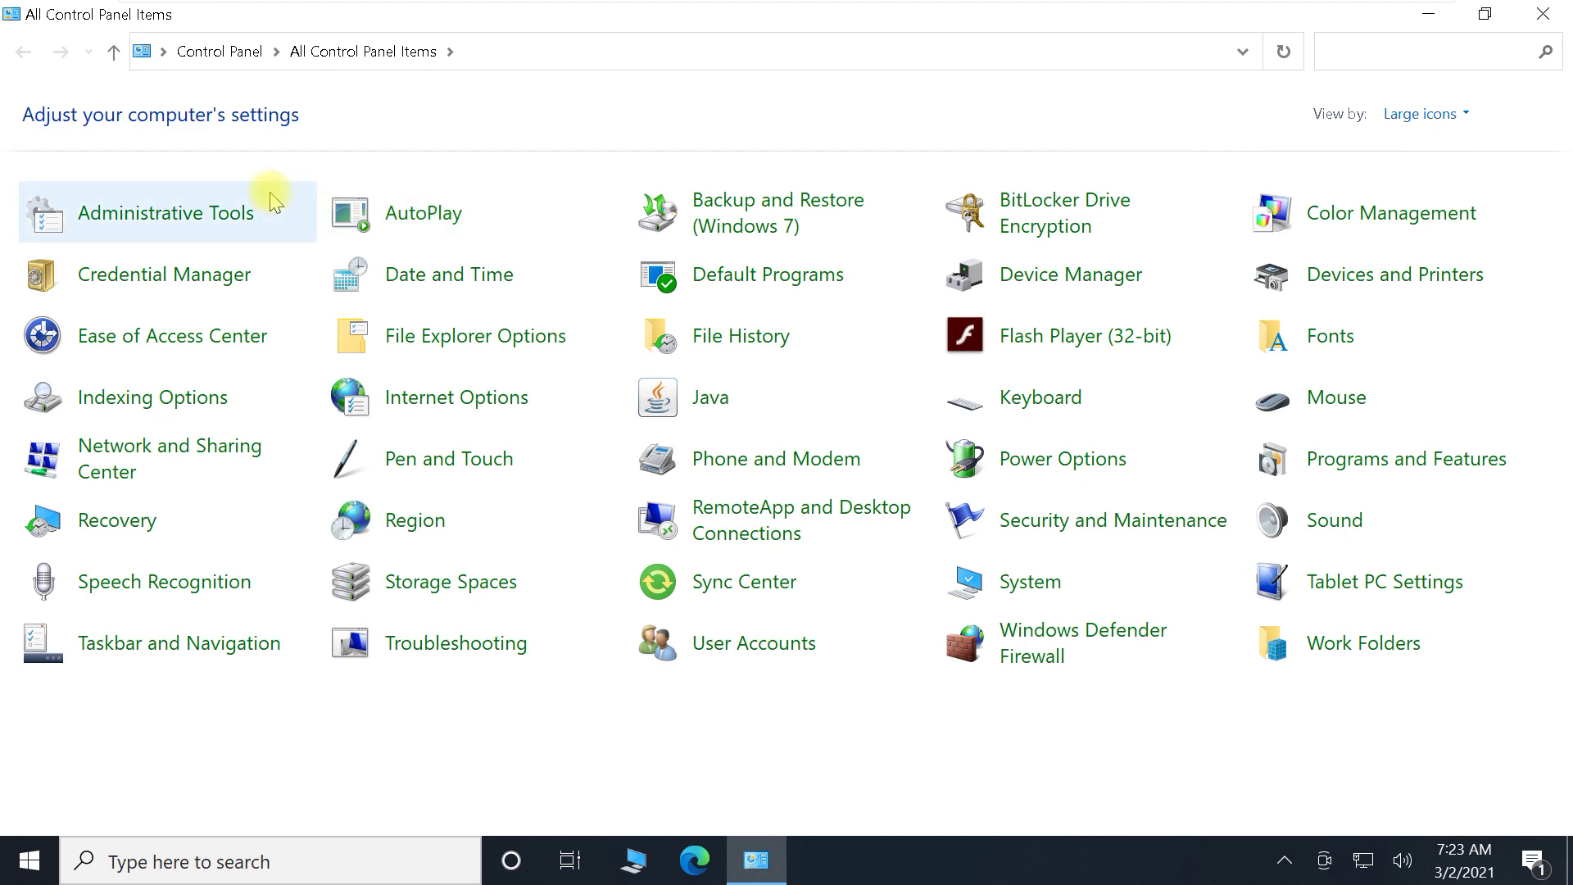
{"action": "left_click", "coordinate": [205, 220]}
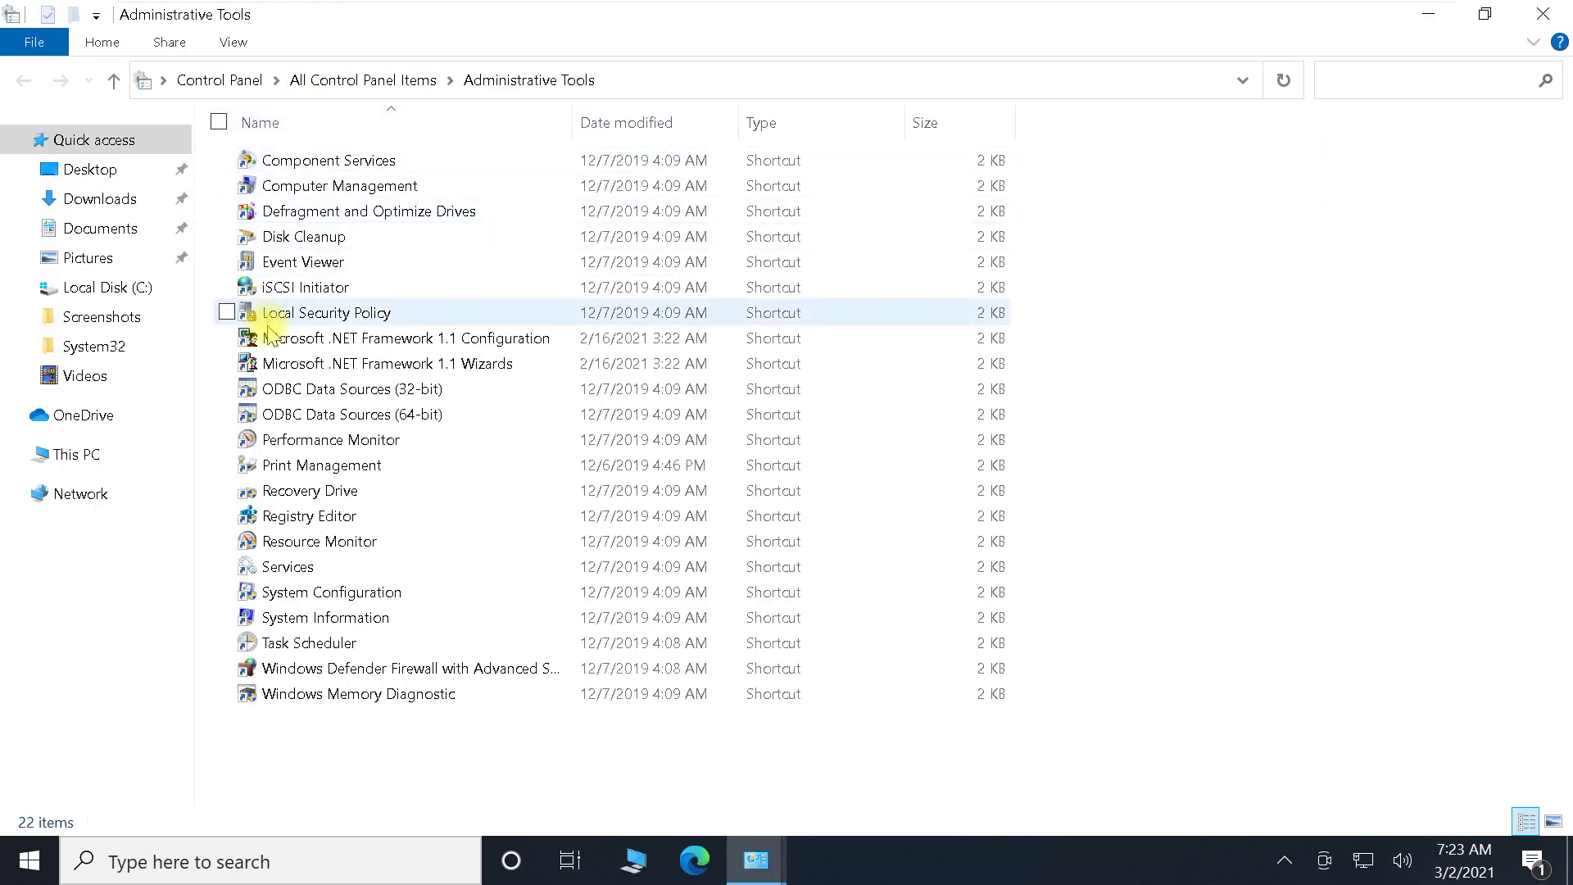
{"action": "left_click", "coordinate": [326, 574]}
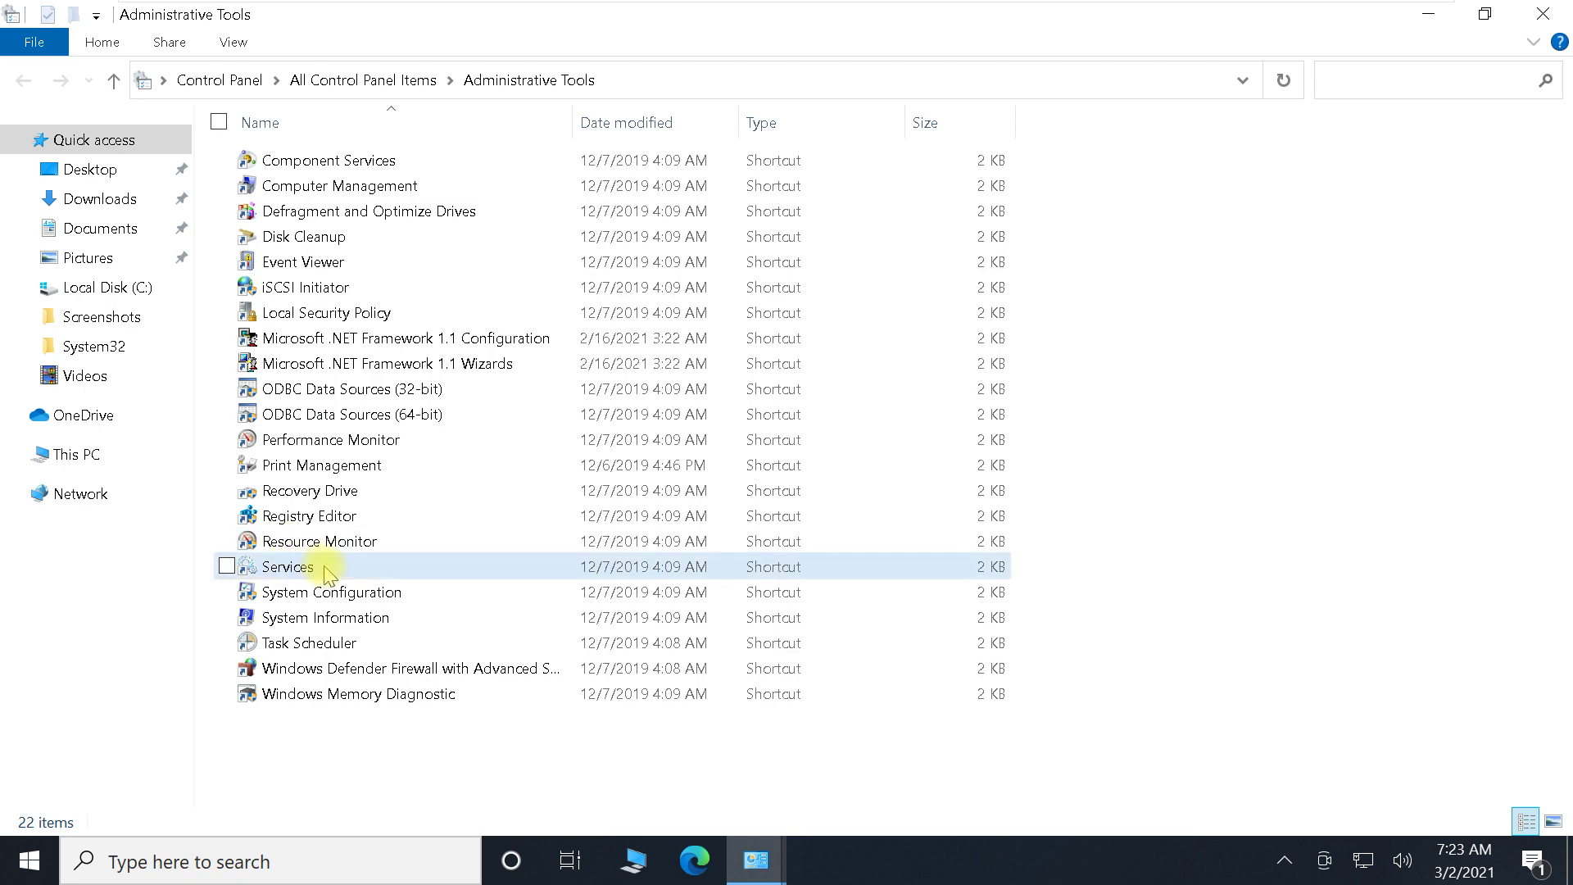
{"action": "double_click", "coordinate": [326, 574]}
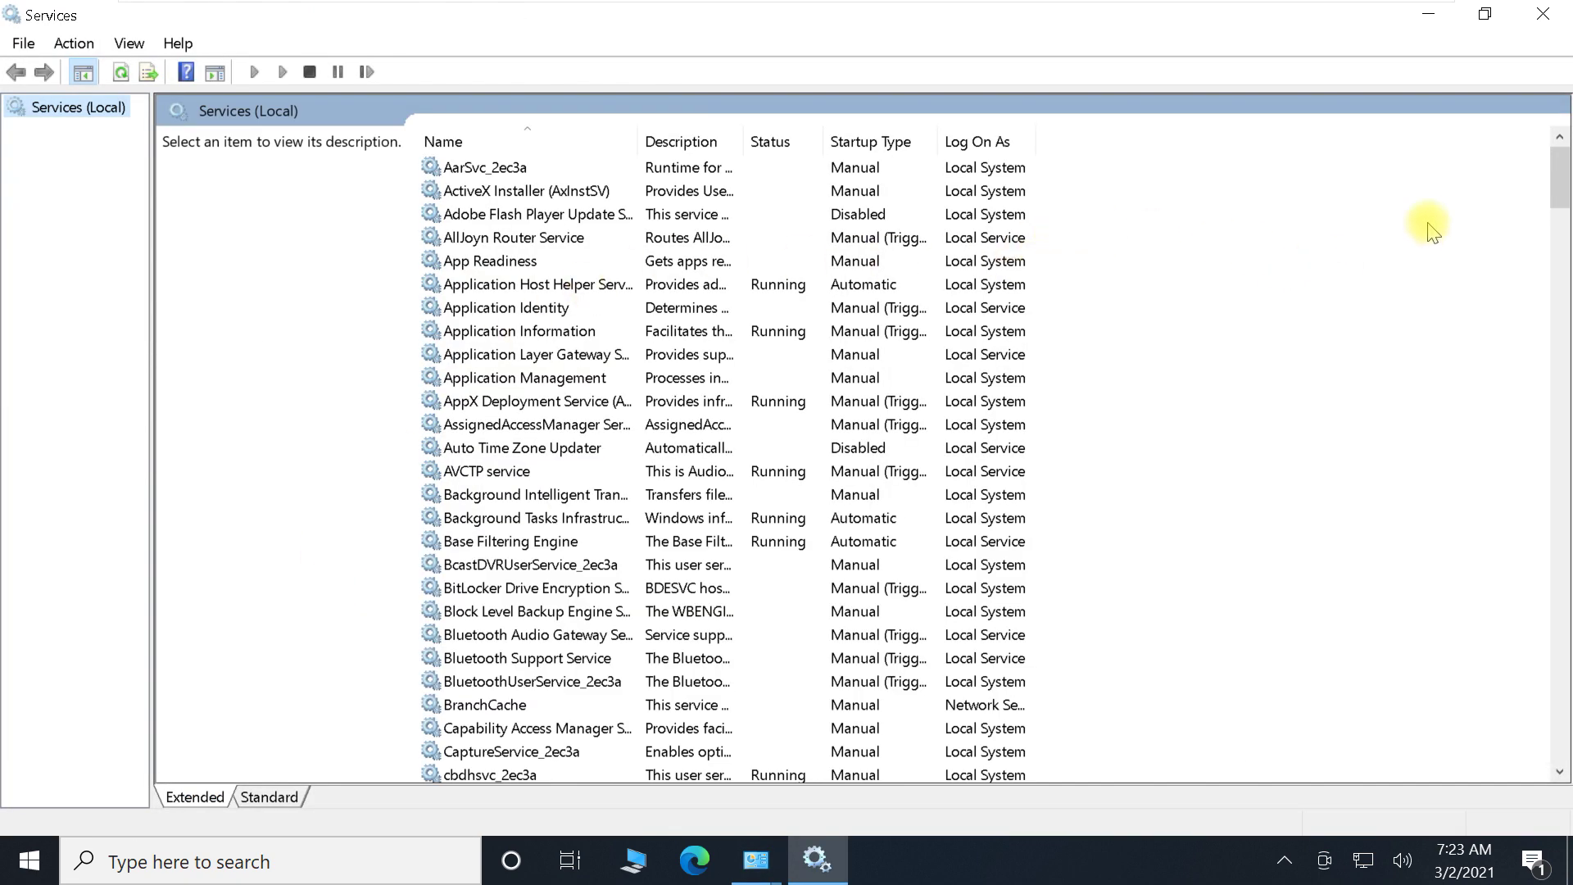
Step: Open the Windows Update (wuauserv) service properties, currently Automatic (Delayed Start) and Running
{"action": "left_click_drag", "start_coordinate": [1560, 168], "coordinate": [1557, 733]}
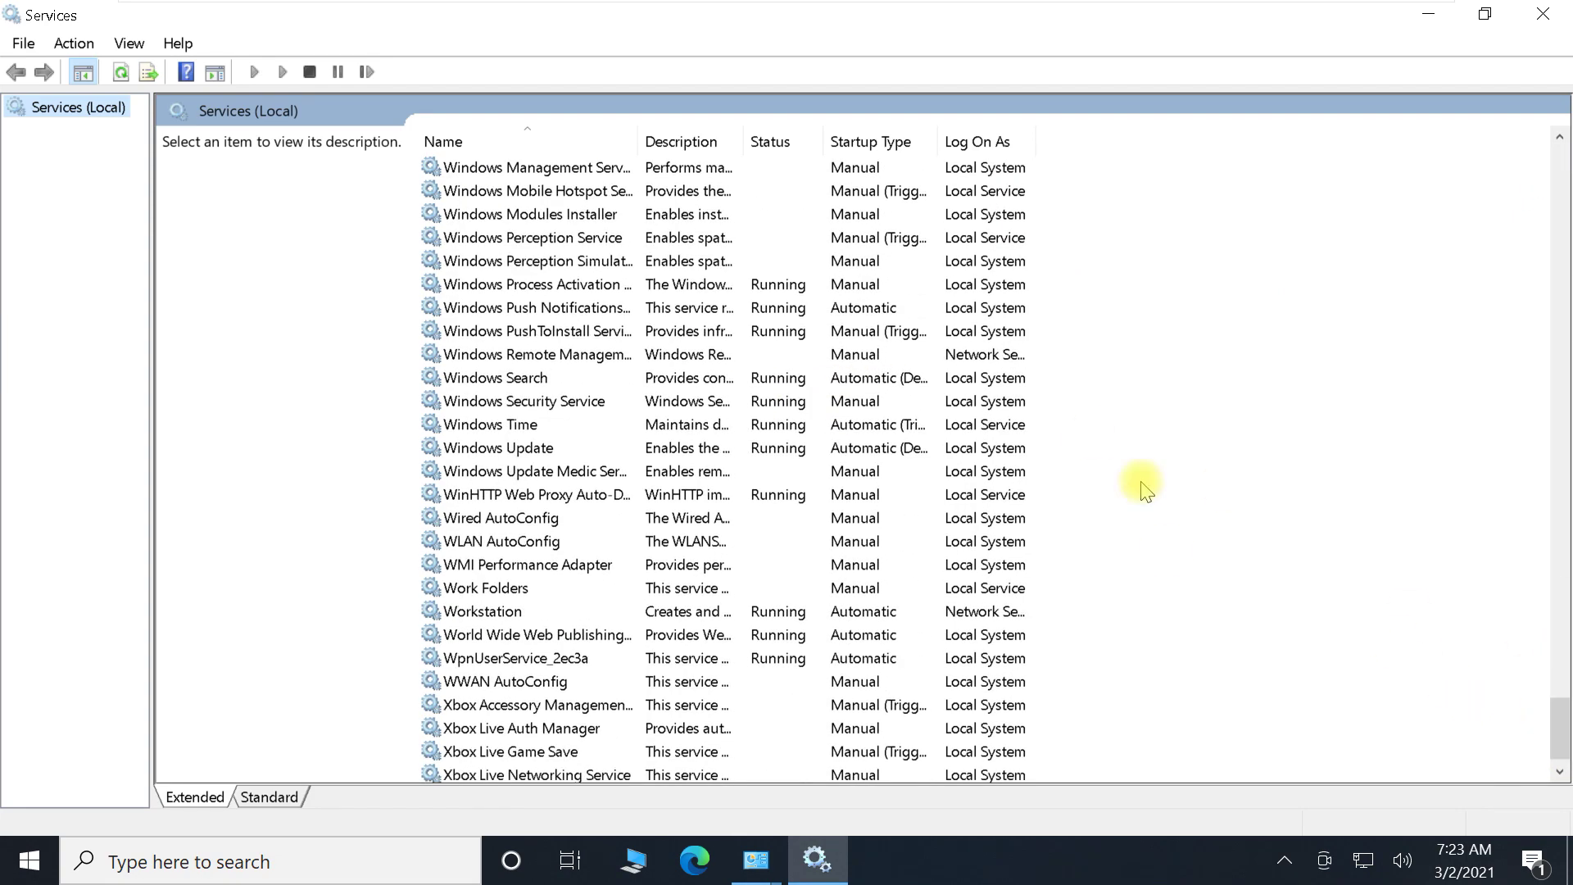
{"action": "double_click", "coordinate": [514, 448]}
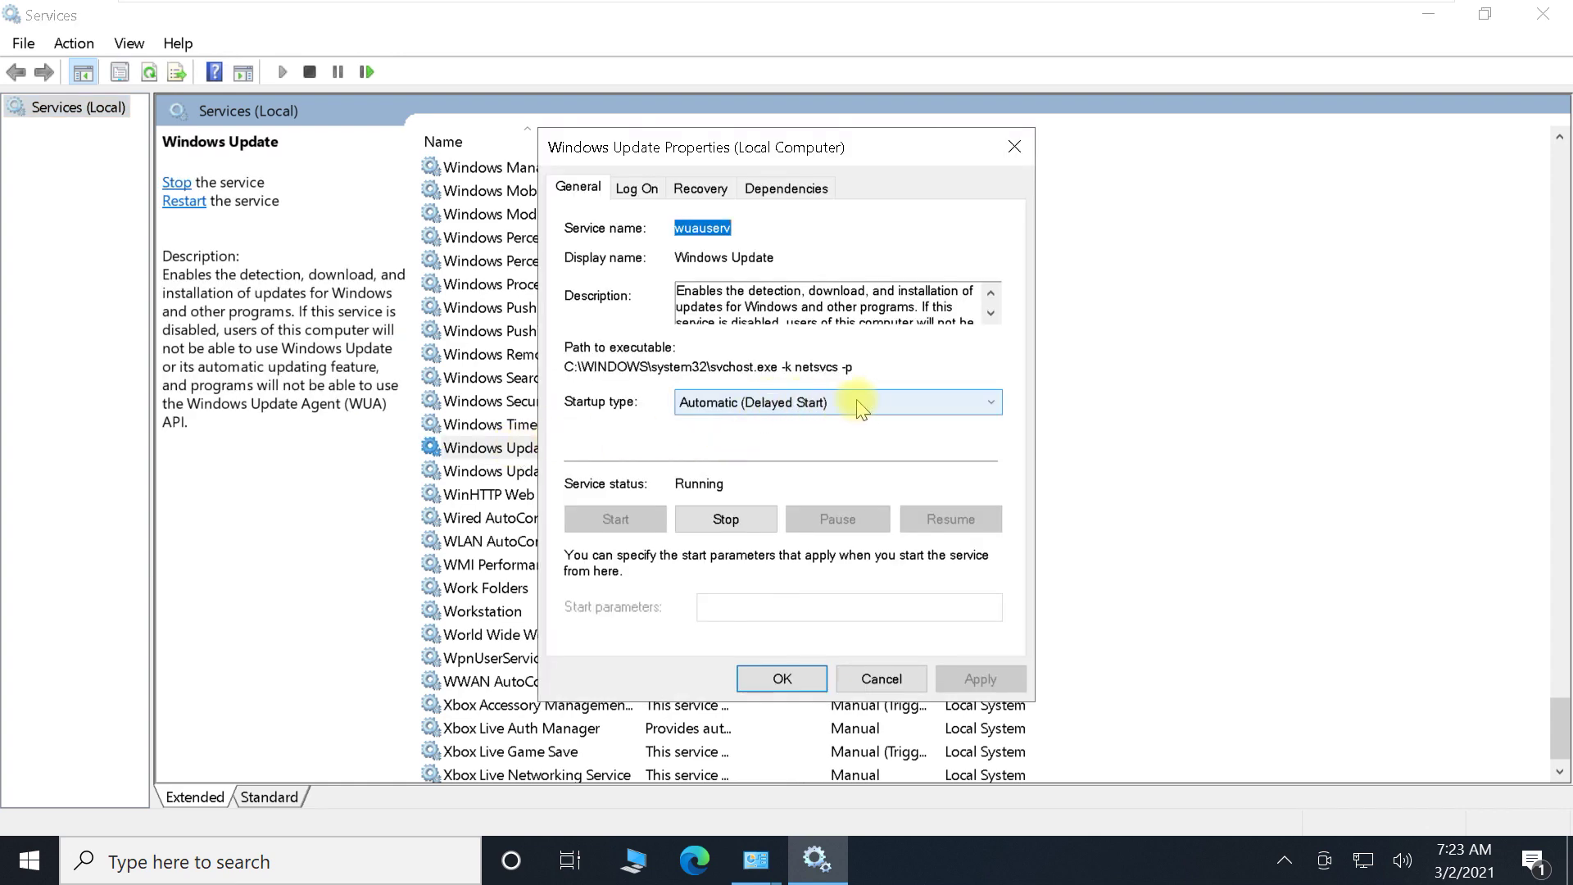
Step: Stop the Windows Update service and set its startup type to Disabled
{"action": "left_click", "coordinate": [749, 522]}
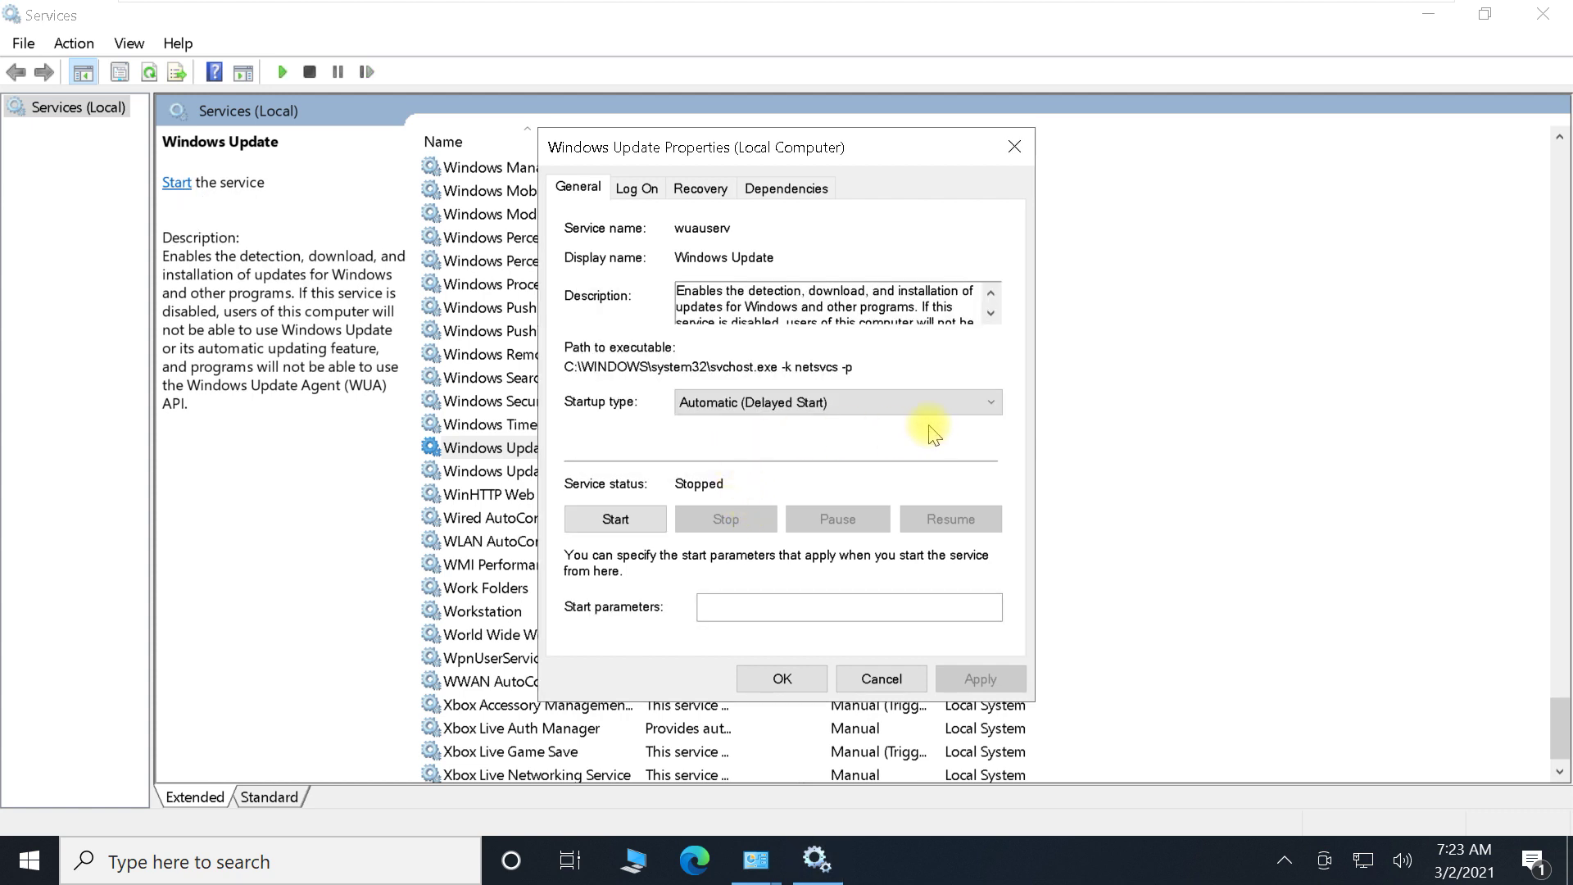
{"action": "left_click", "coordinate": [965, 410]}
{"action": "left_click", "coordinate": [770, 473]}
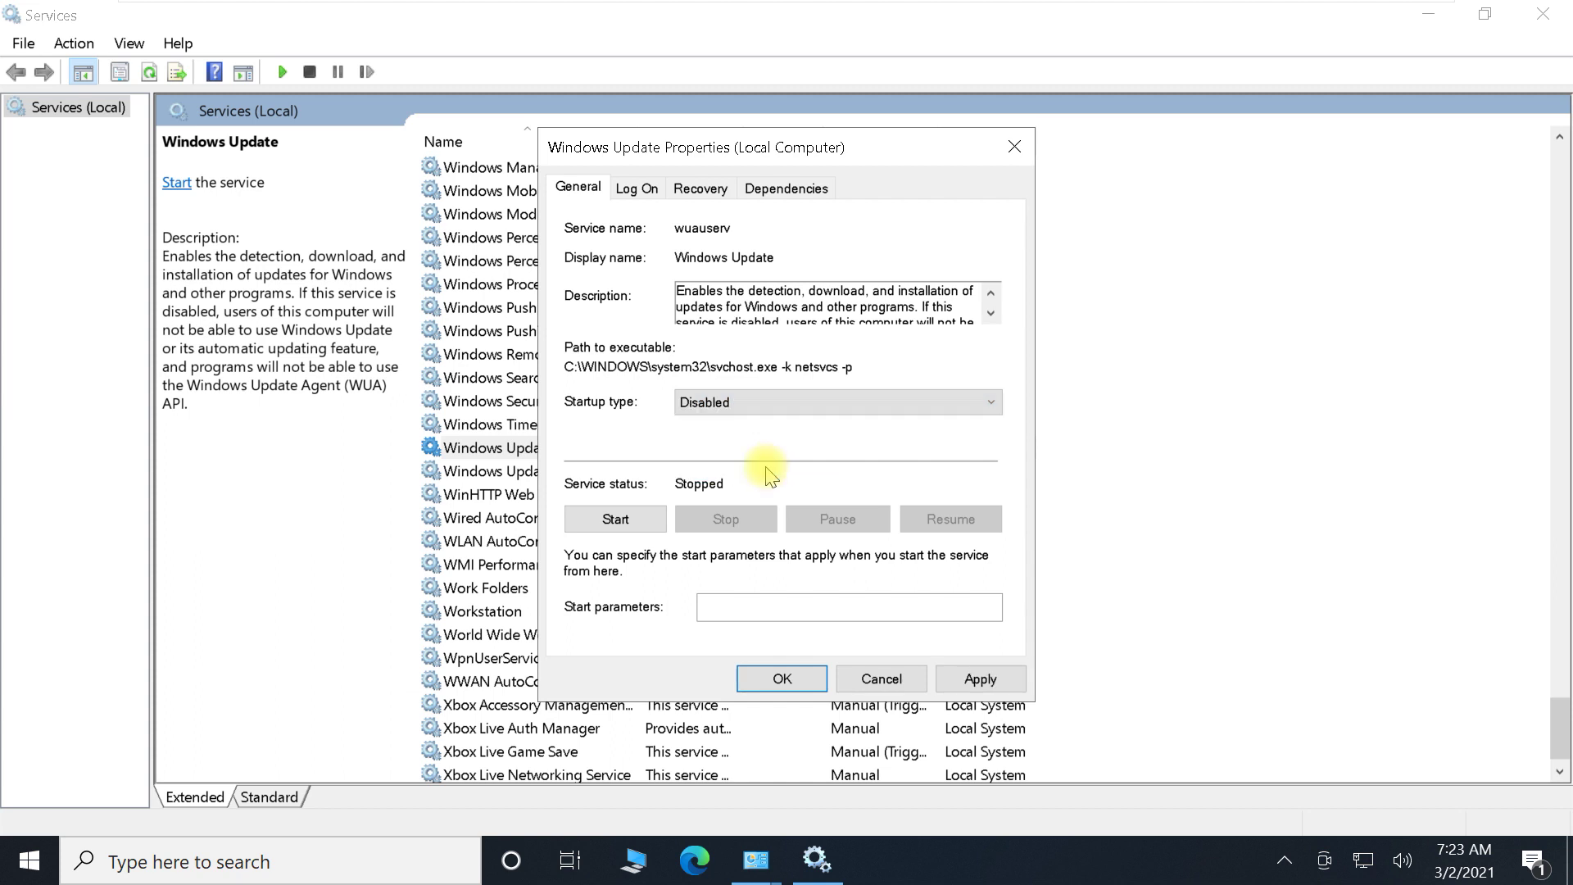
{"action": "left_click", "coordinate": [975, 681]}
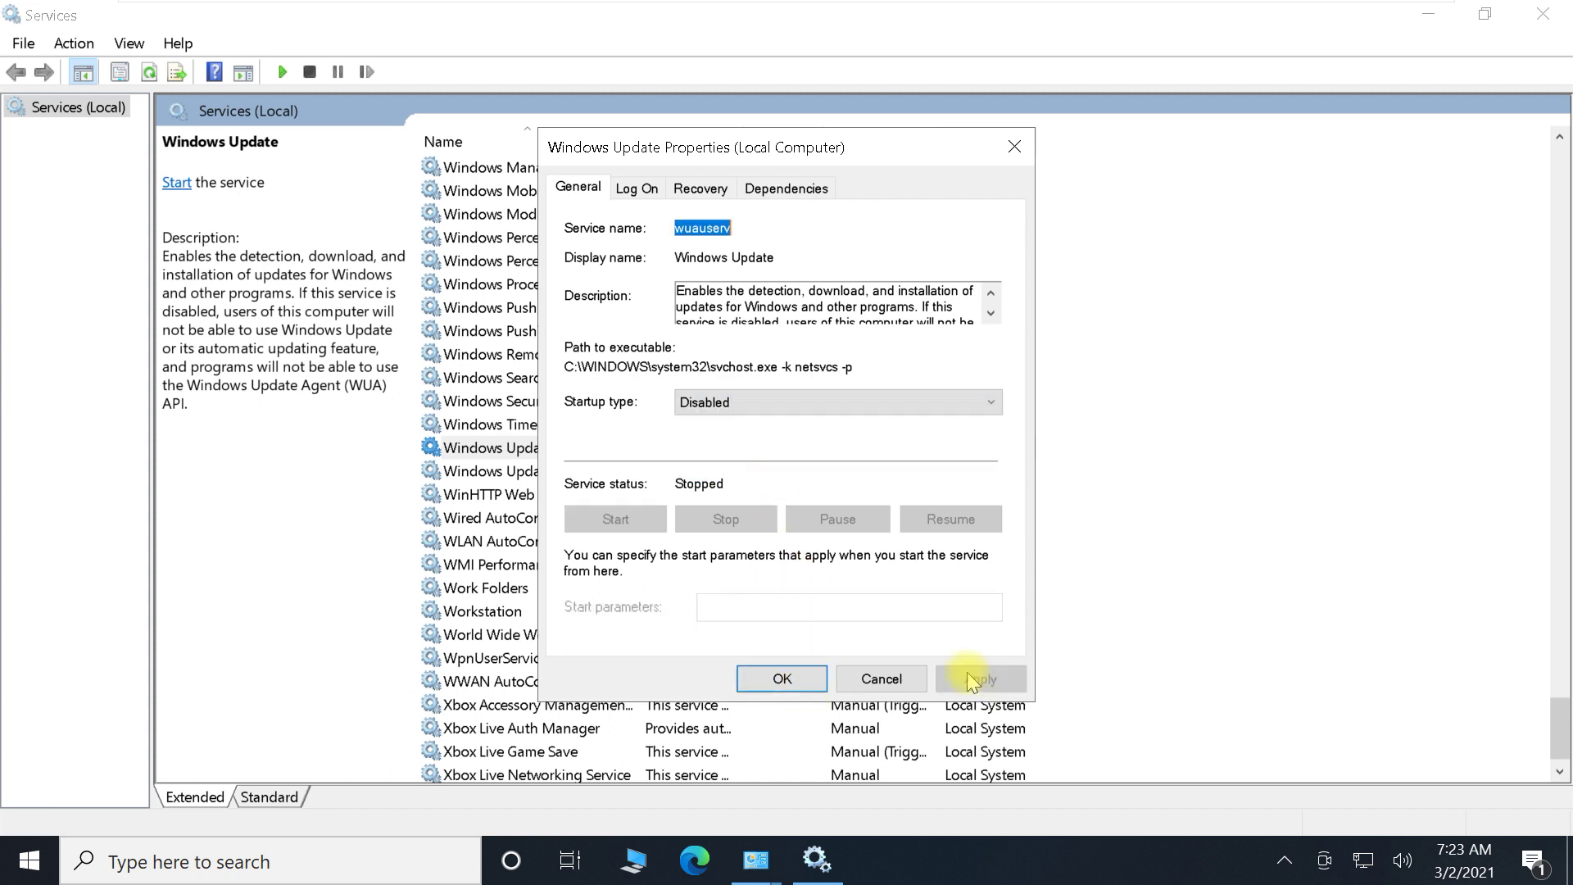
{"action": "left_click", "coordinate": [783, 679]}
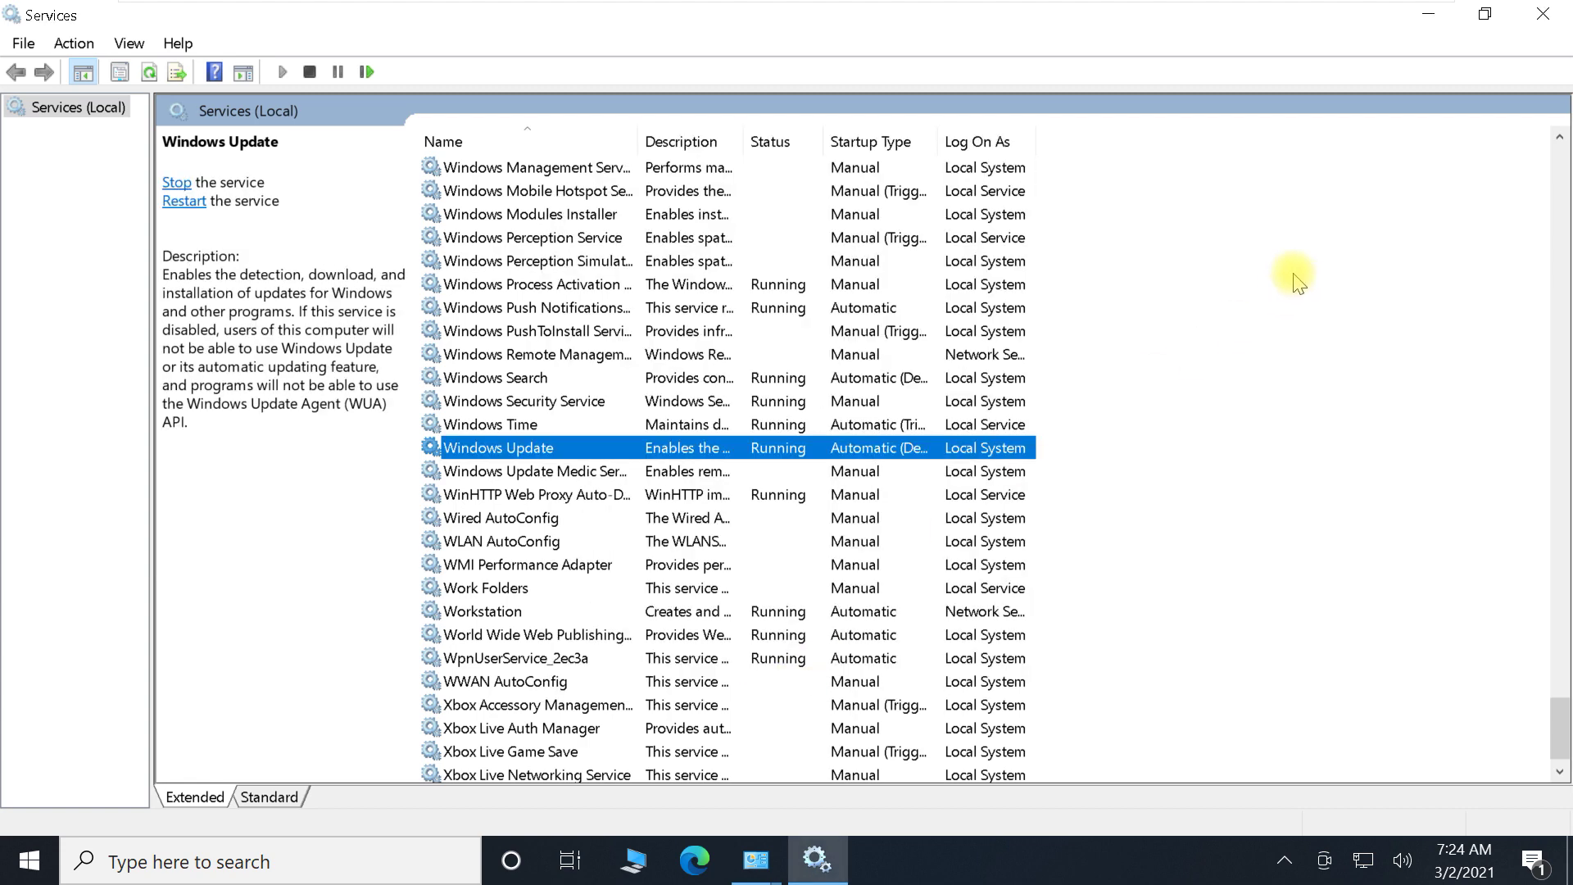
Step: Close the Services, Administrative Tools and Control Panel windows
{"action": "left_click", "coordinate": [1543, 14]}
{"action": "left_click", "coordinate": [1543, 15]}
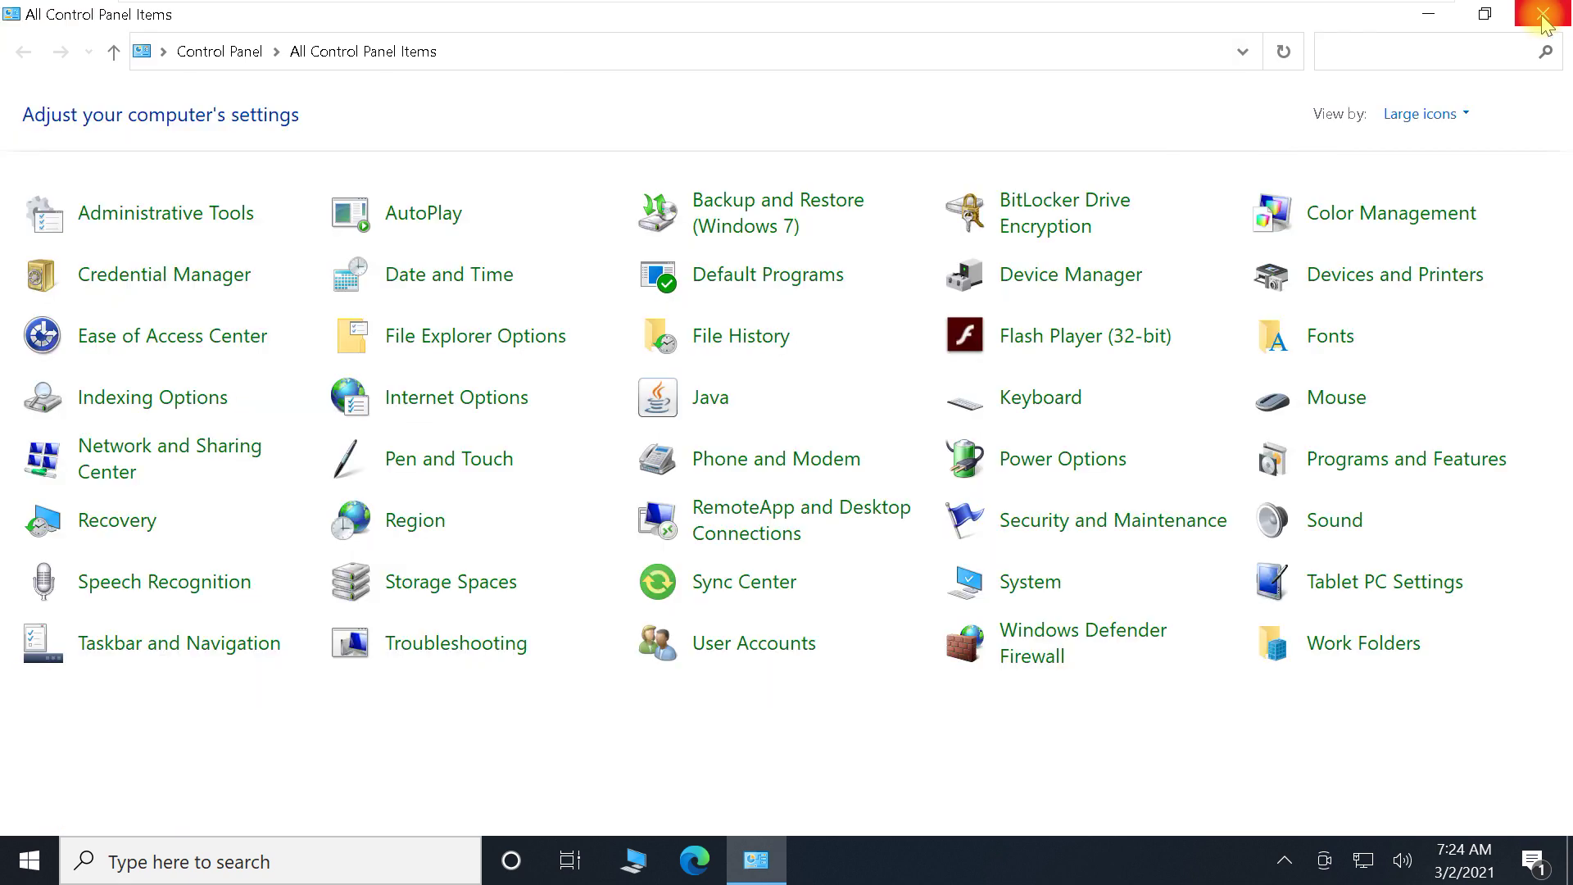
{"action": "left_click", "coordinate": [1543, 14]}
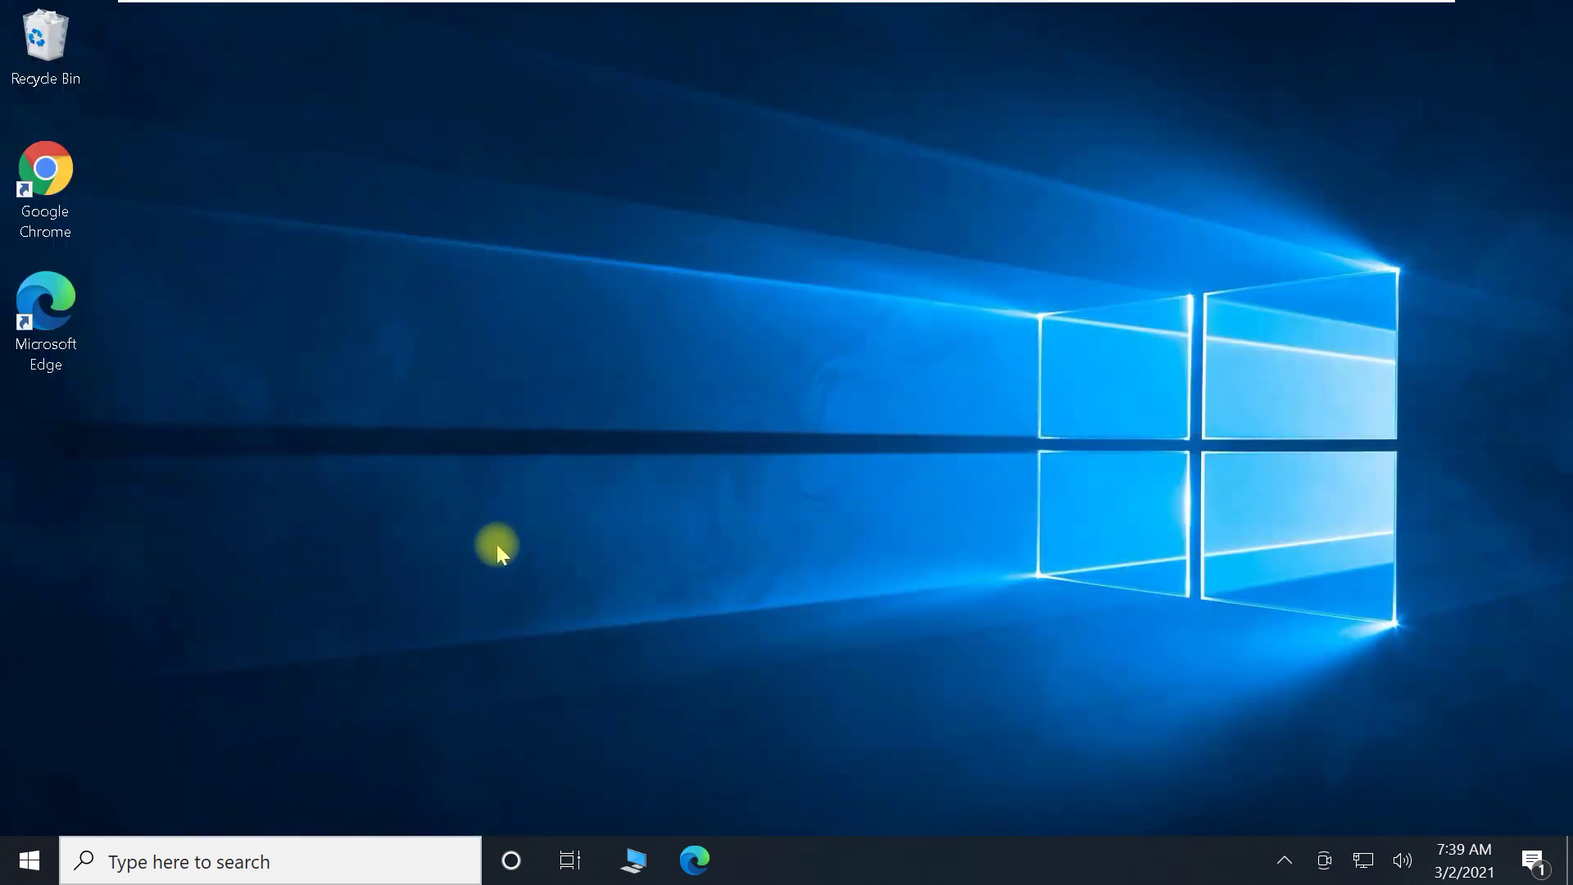
Step: Run mmc from the Run app to open an empty Console1
{"action": "left_click", "coordinate": [407, 844]}
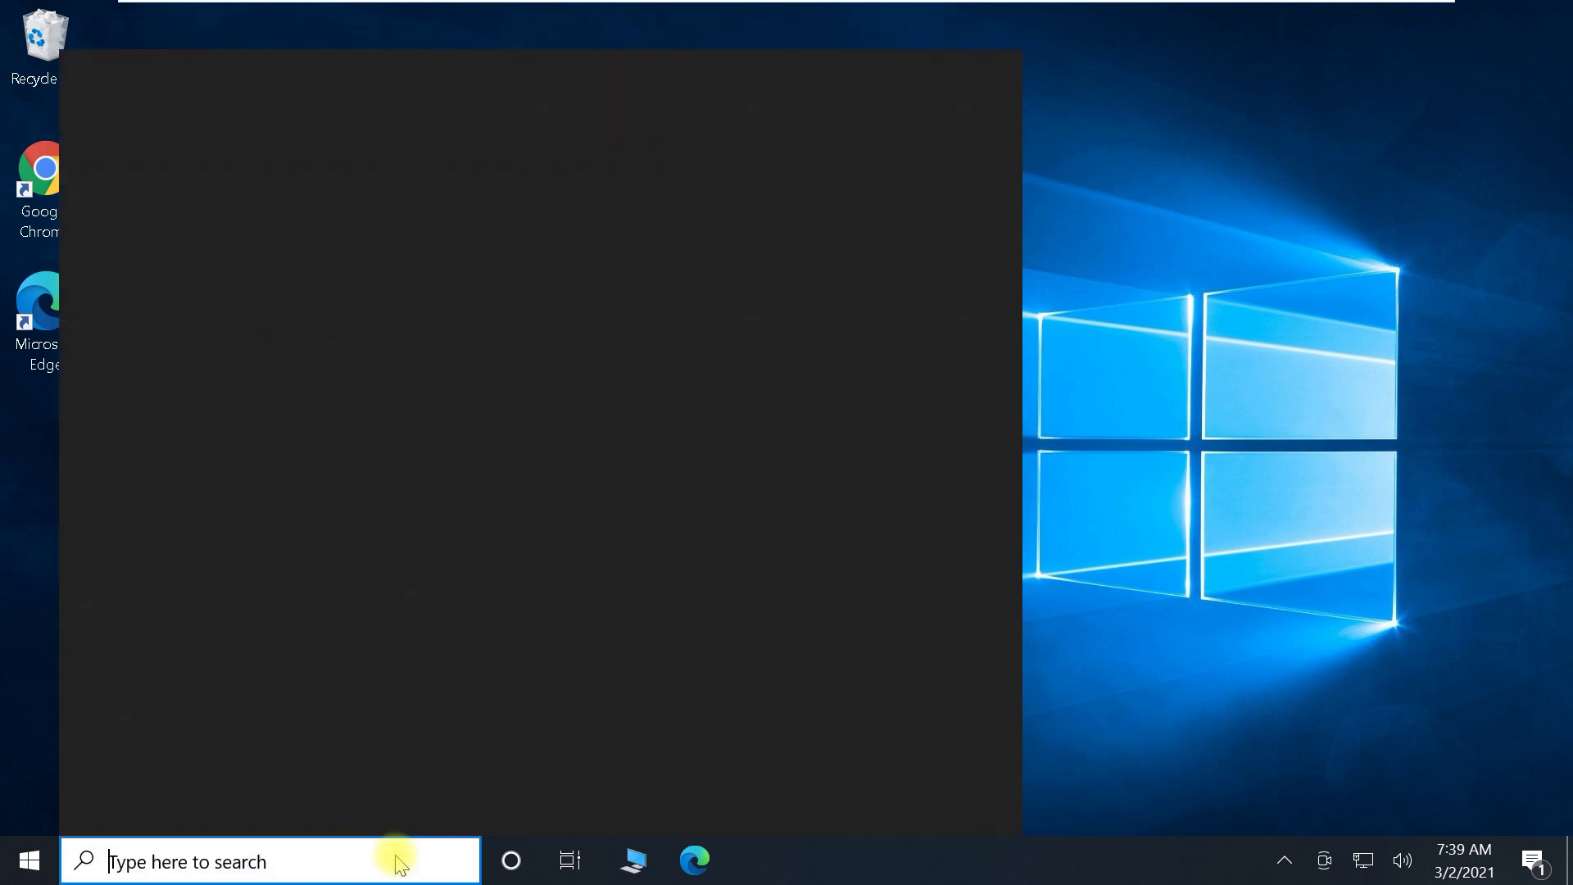
{"action": "type", "text": "run"}
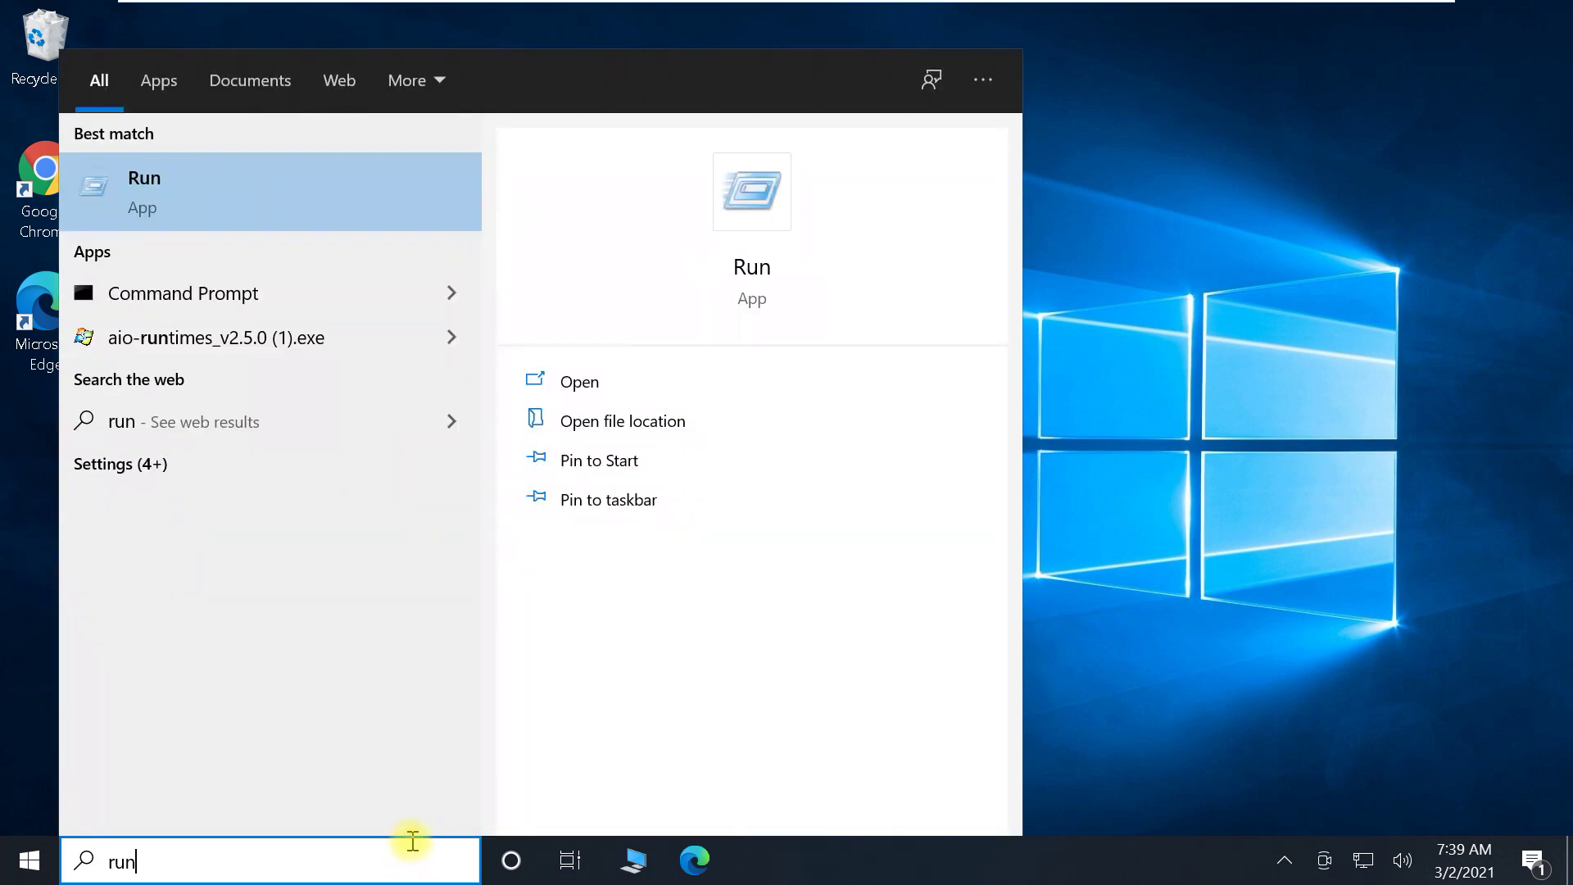
{"action": "left_click", "coordinate": [287, 185]}
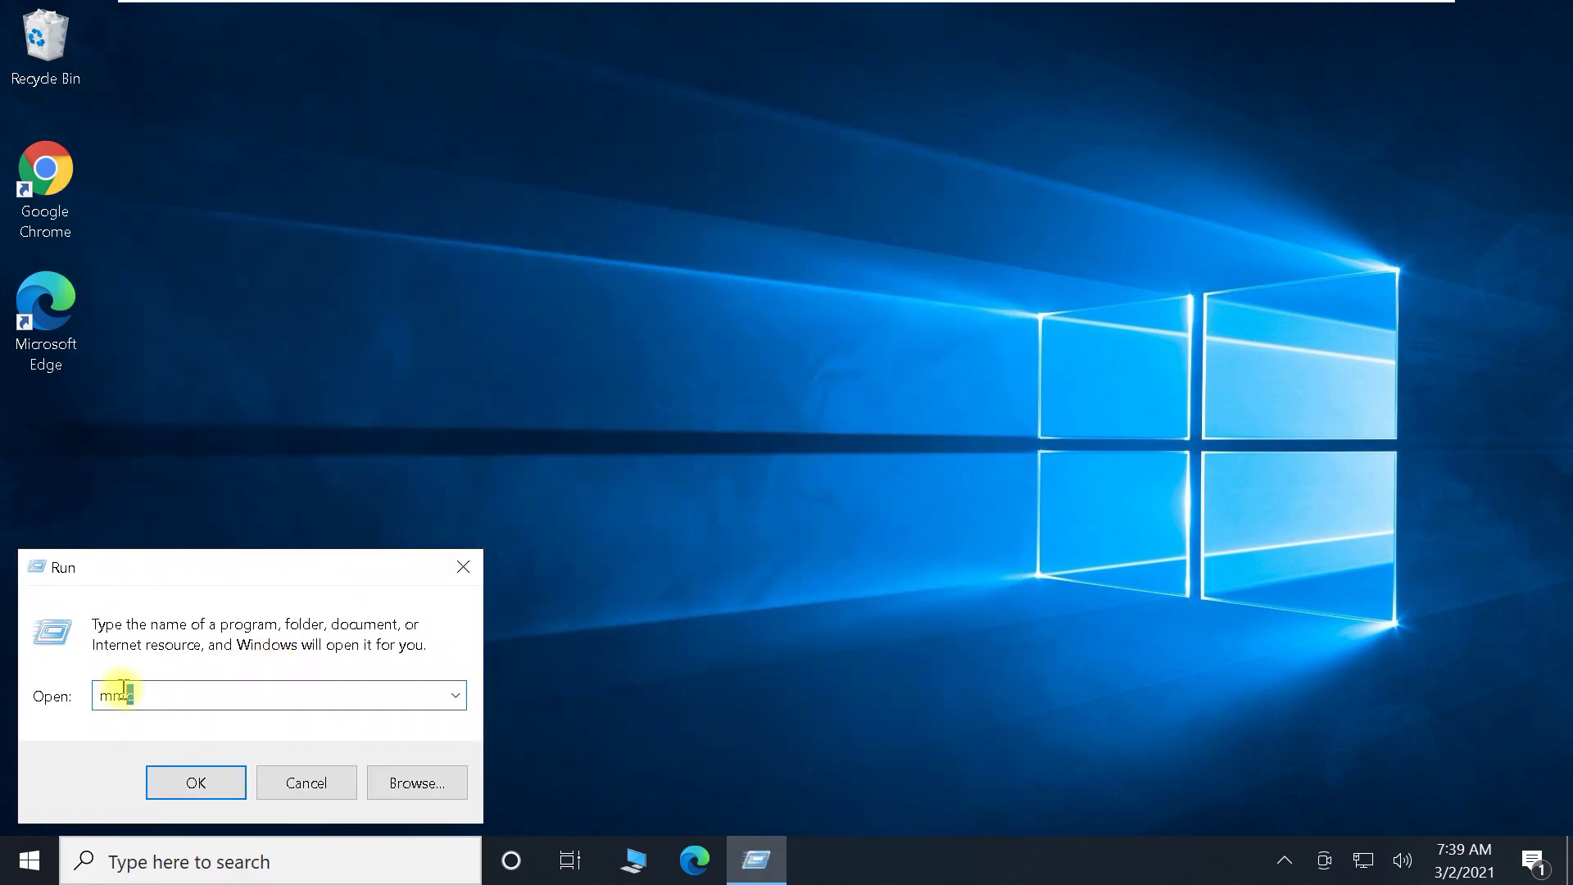
{"action": "left_click", "coordinate": [195, 782]}
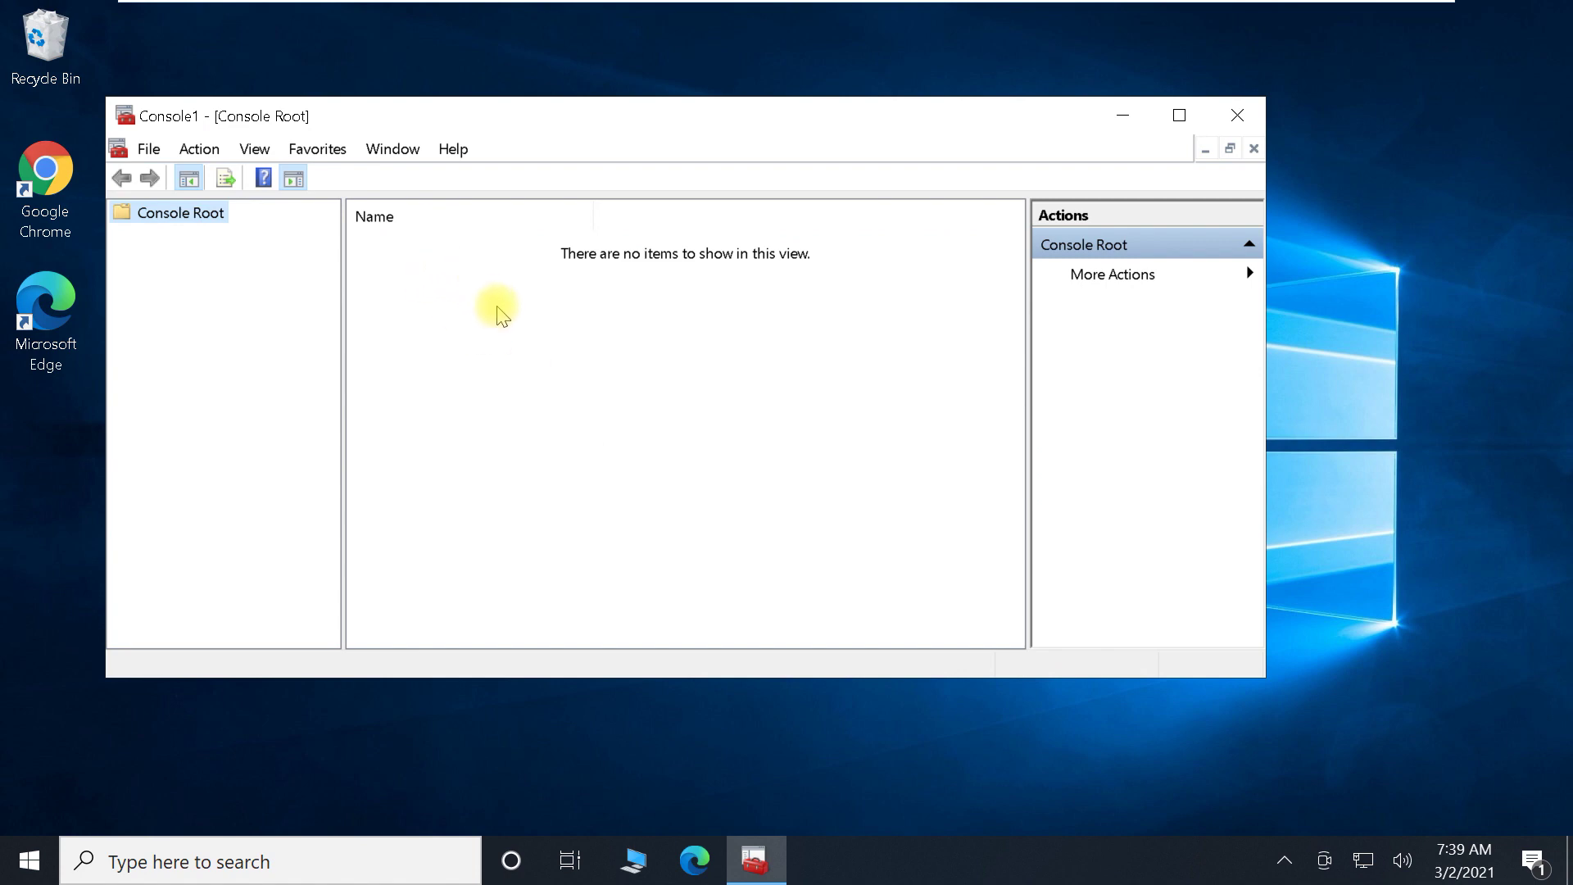
Step: Maximize Console1 and choose File > Add/Remove Snap-in
{"action": "left_click", "coordinate": [1179, 115]}
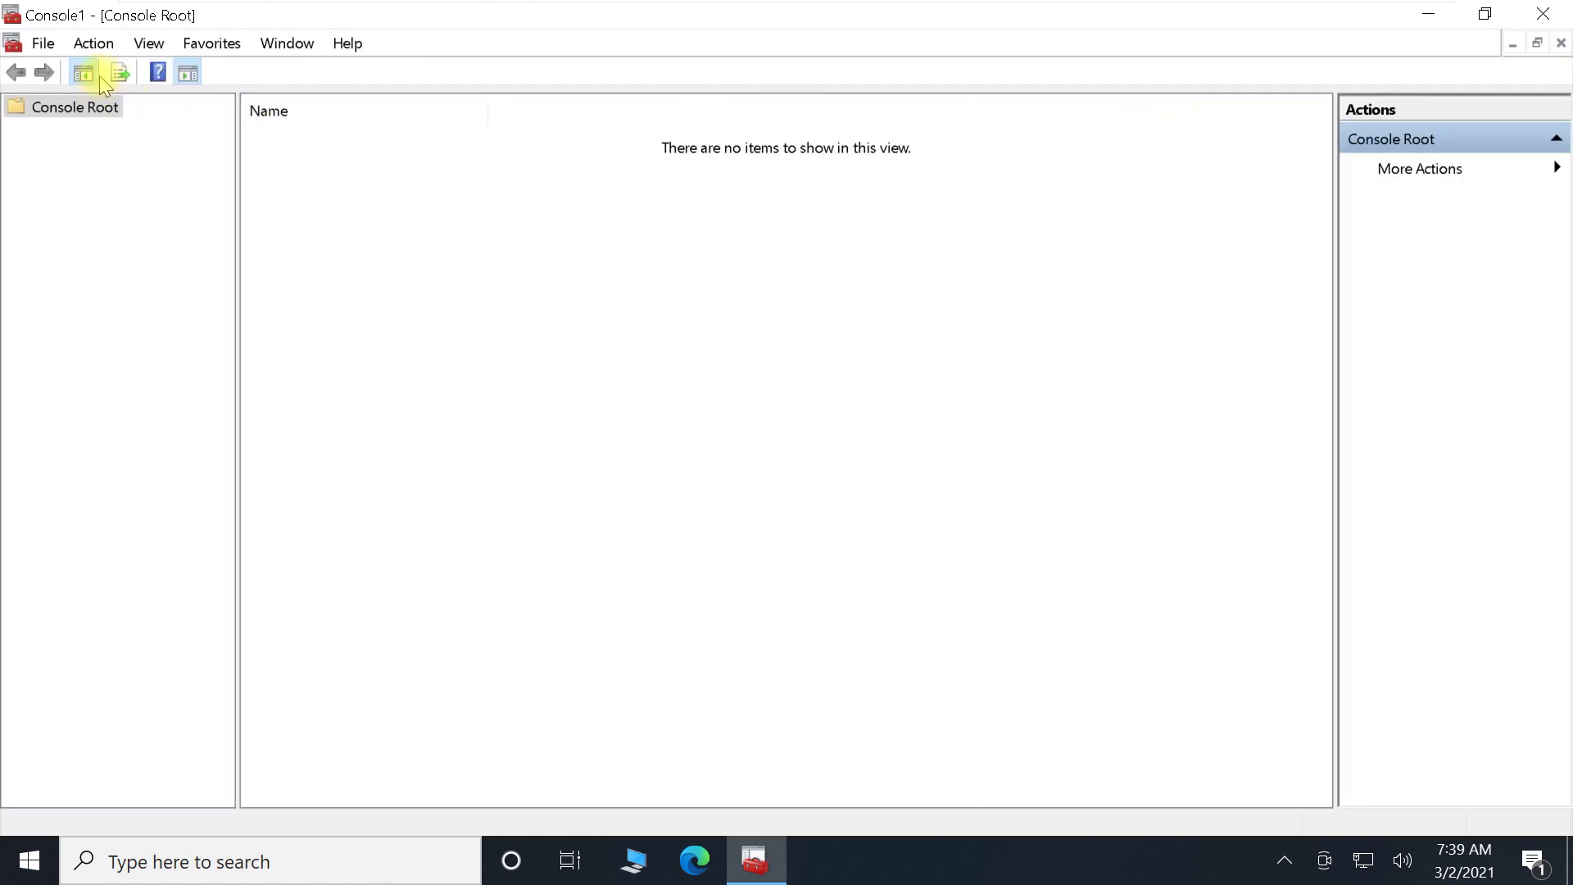
{"action": "left_click", "coordinate": [49, 42]}
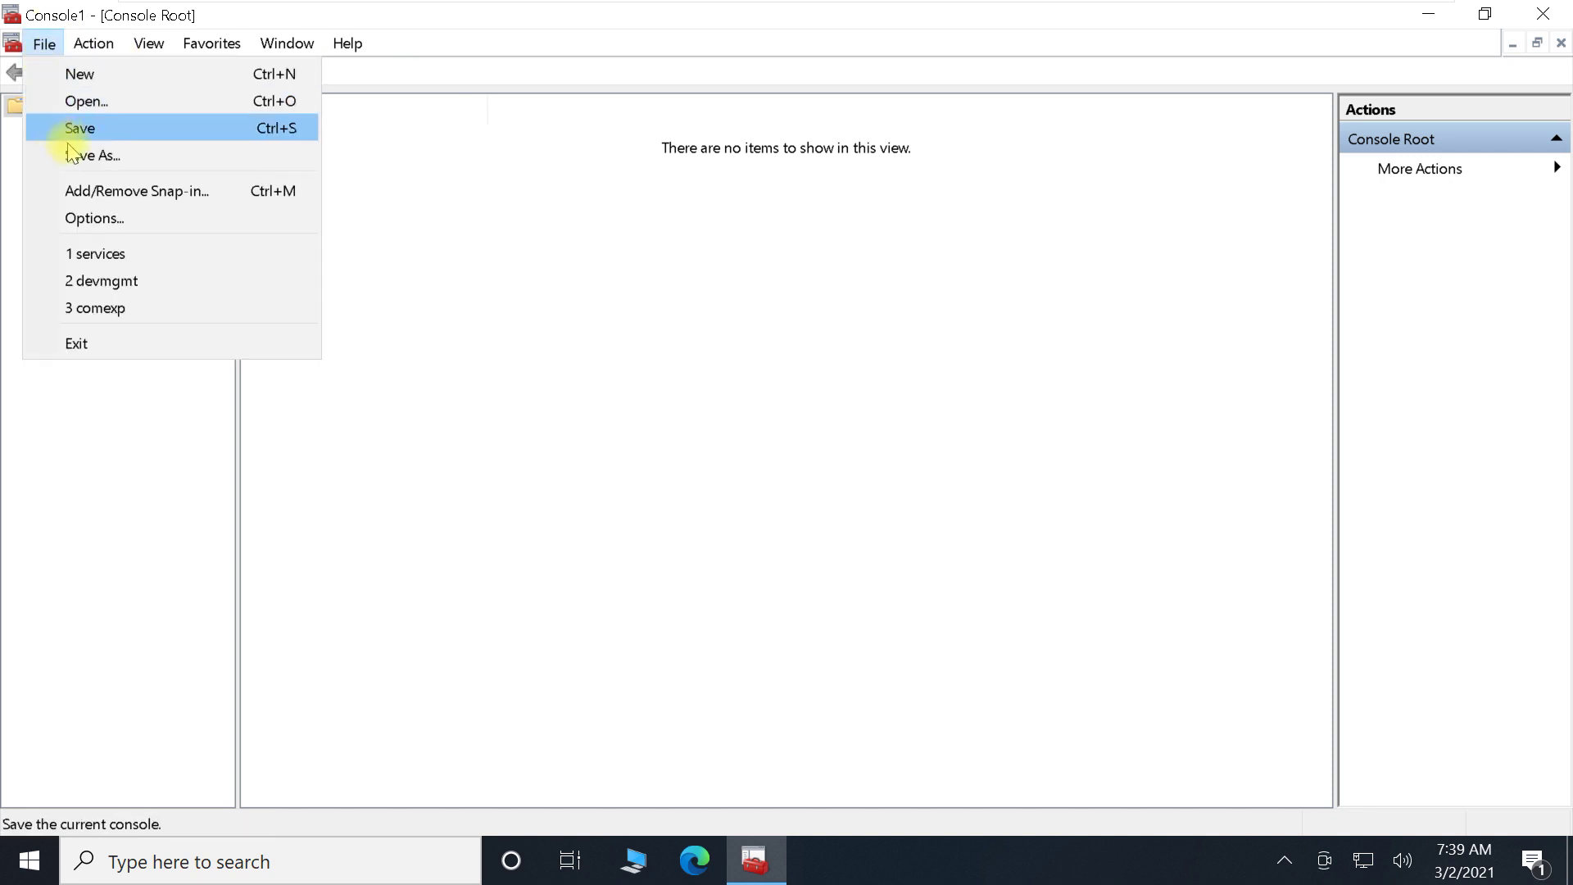
{"action": "left_click", "coordinate": [113, 197]}
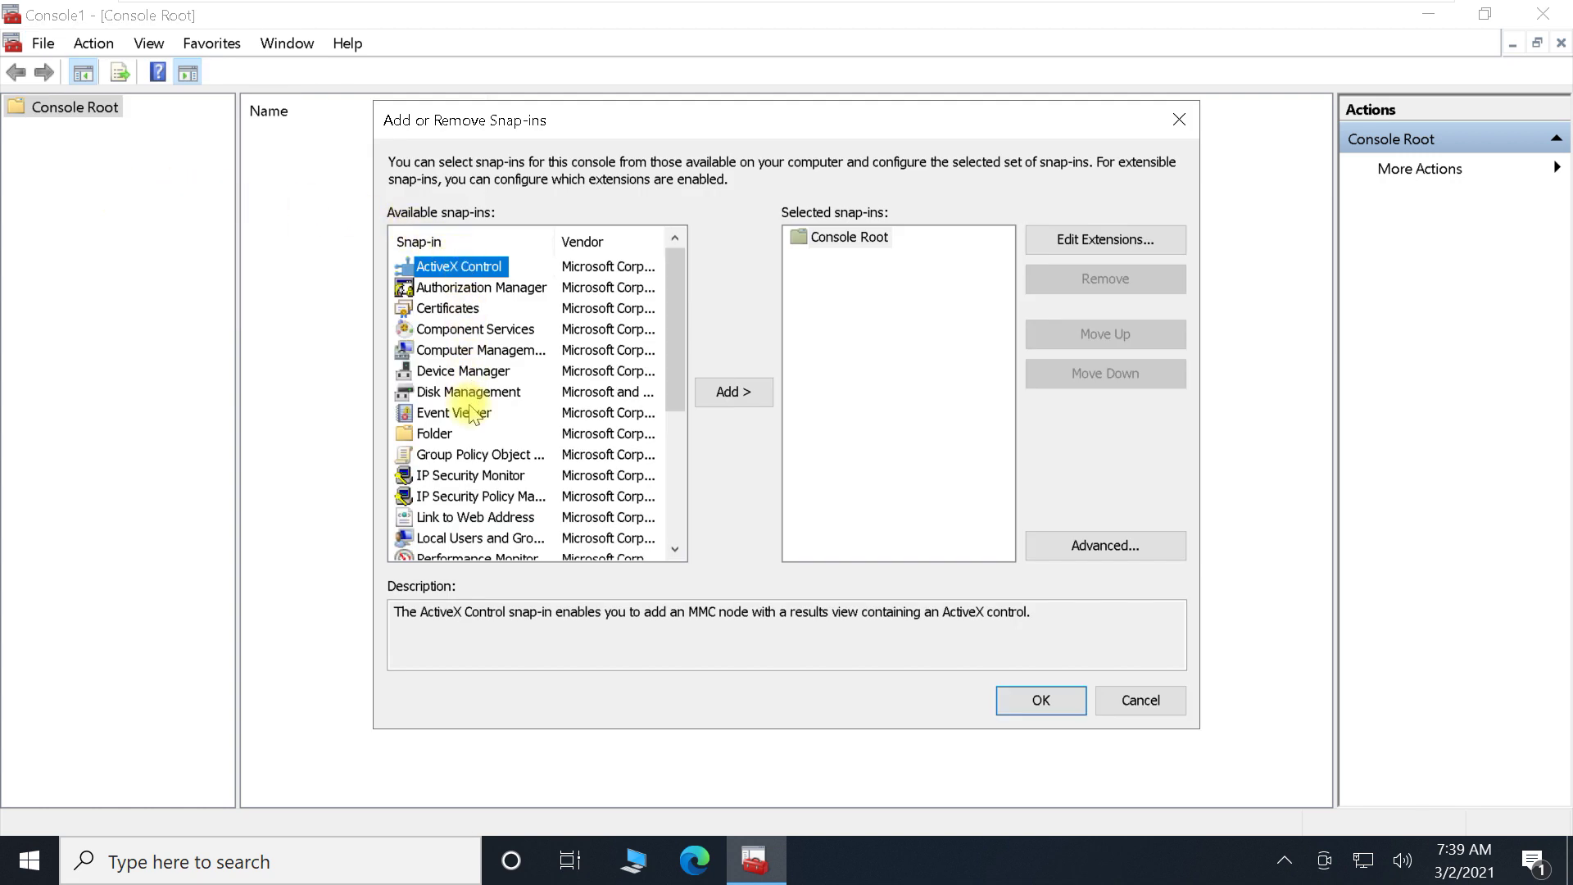
Step: Add the Group Policy Object snap-in for Local Computer to the console
{"action": "left_click", "coordinate": [472, 455]}
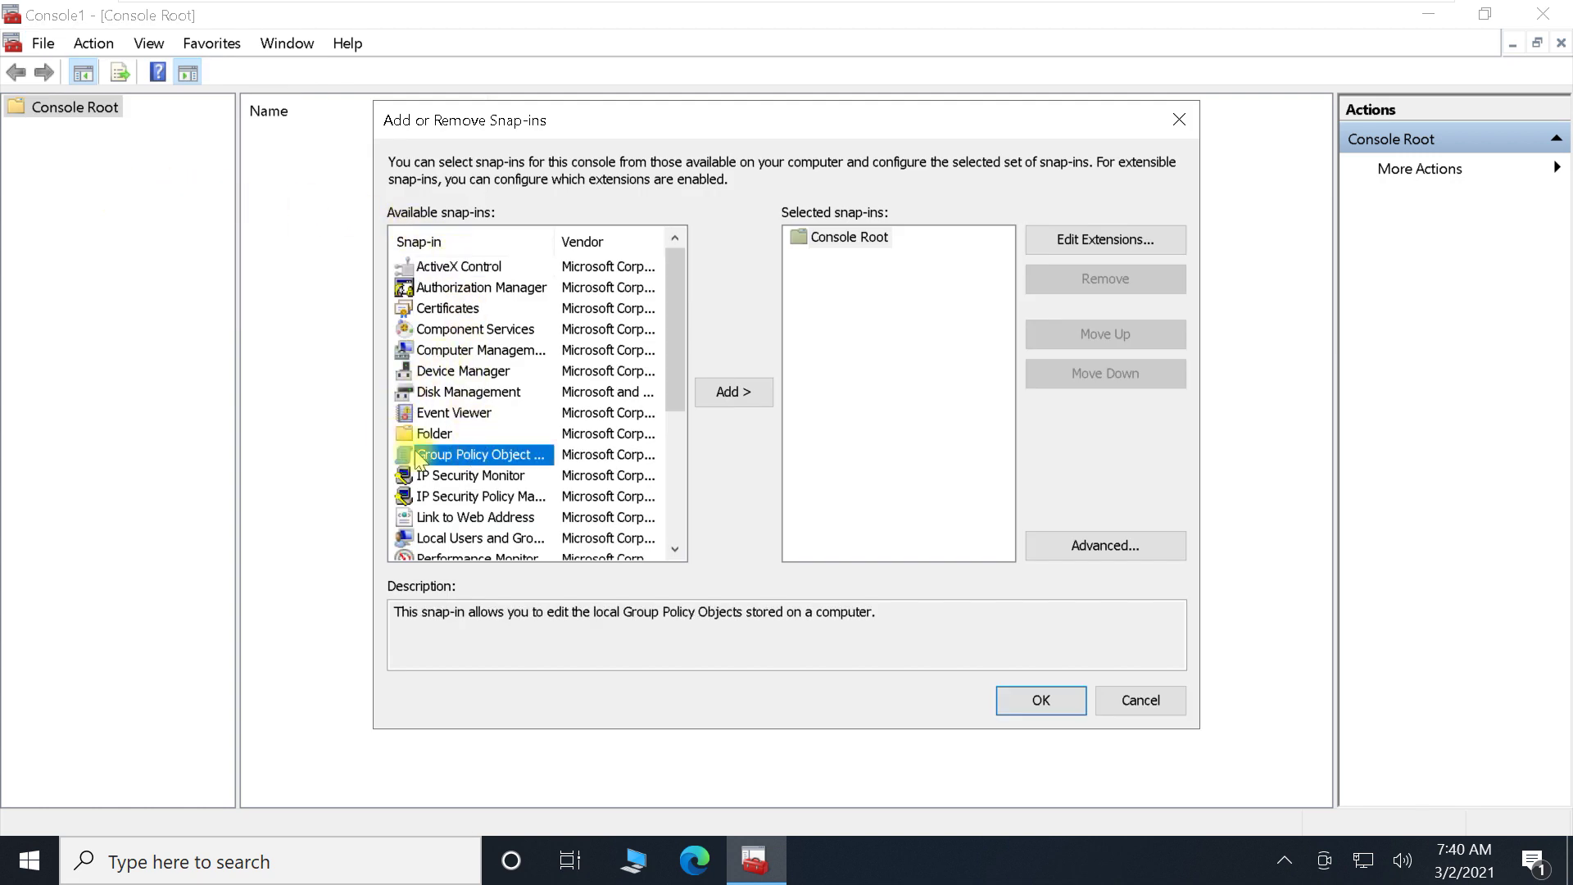
{"action": "double_click", "coordinate": [492, 456]}
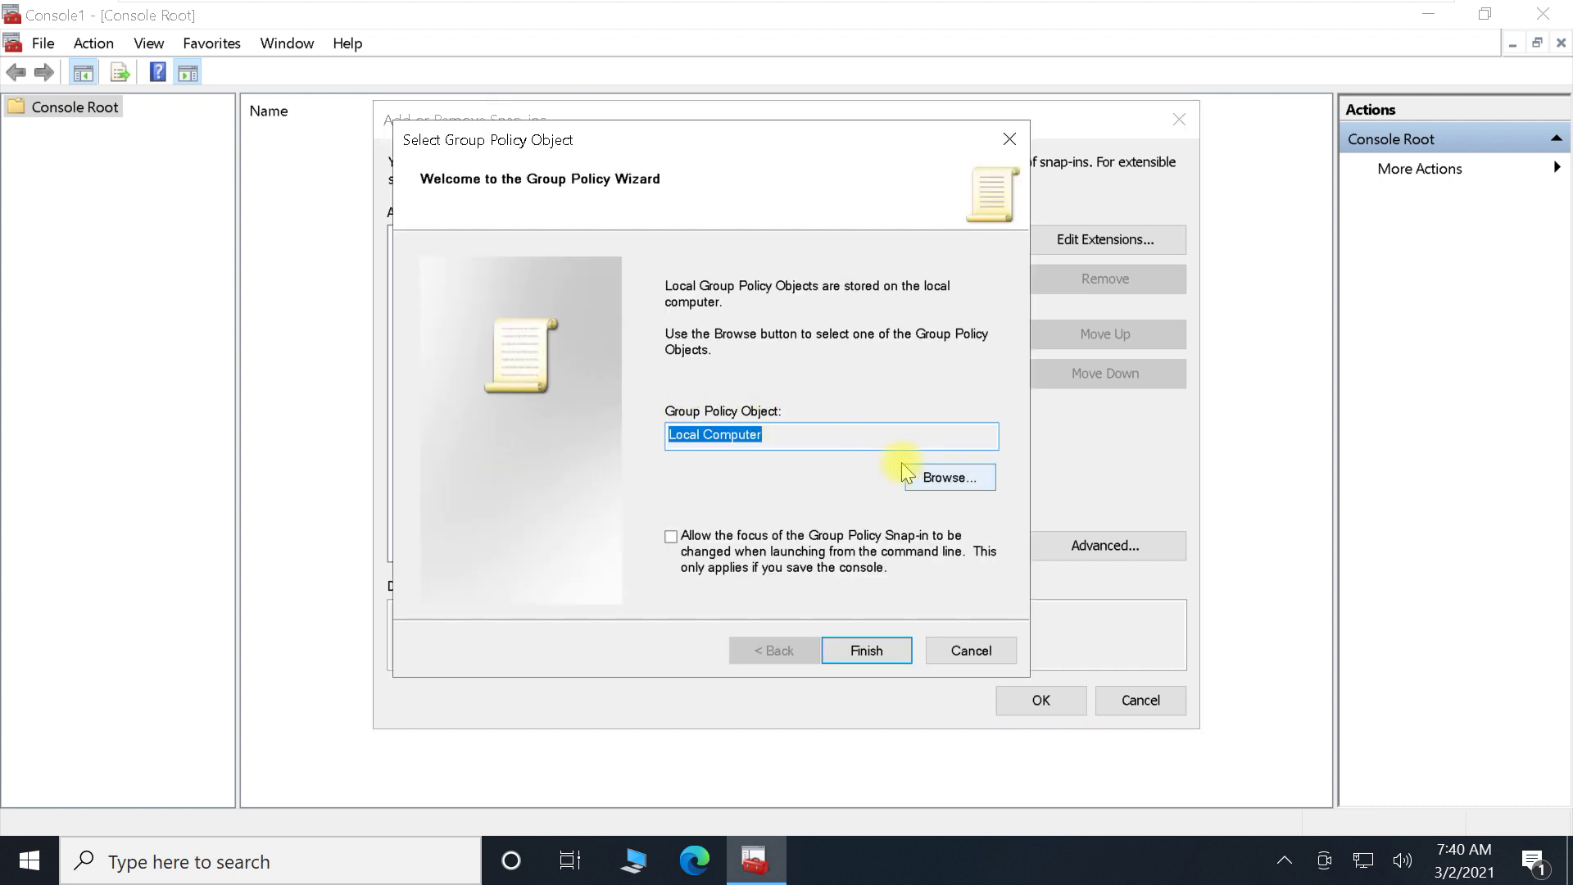
{"action": "left_click", "coordinate": [867, 655]}
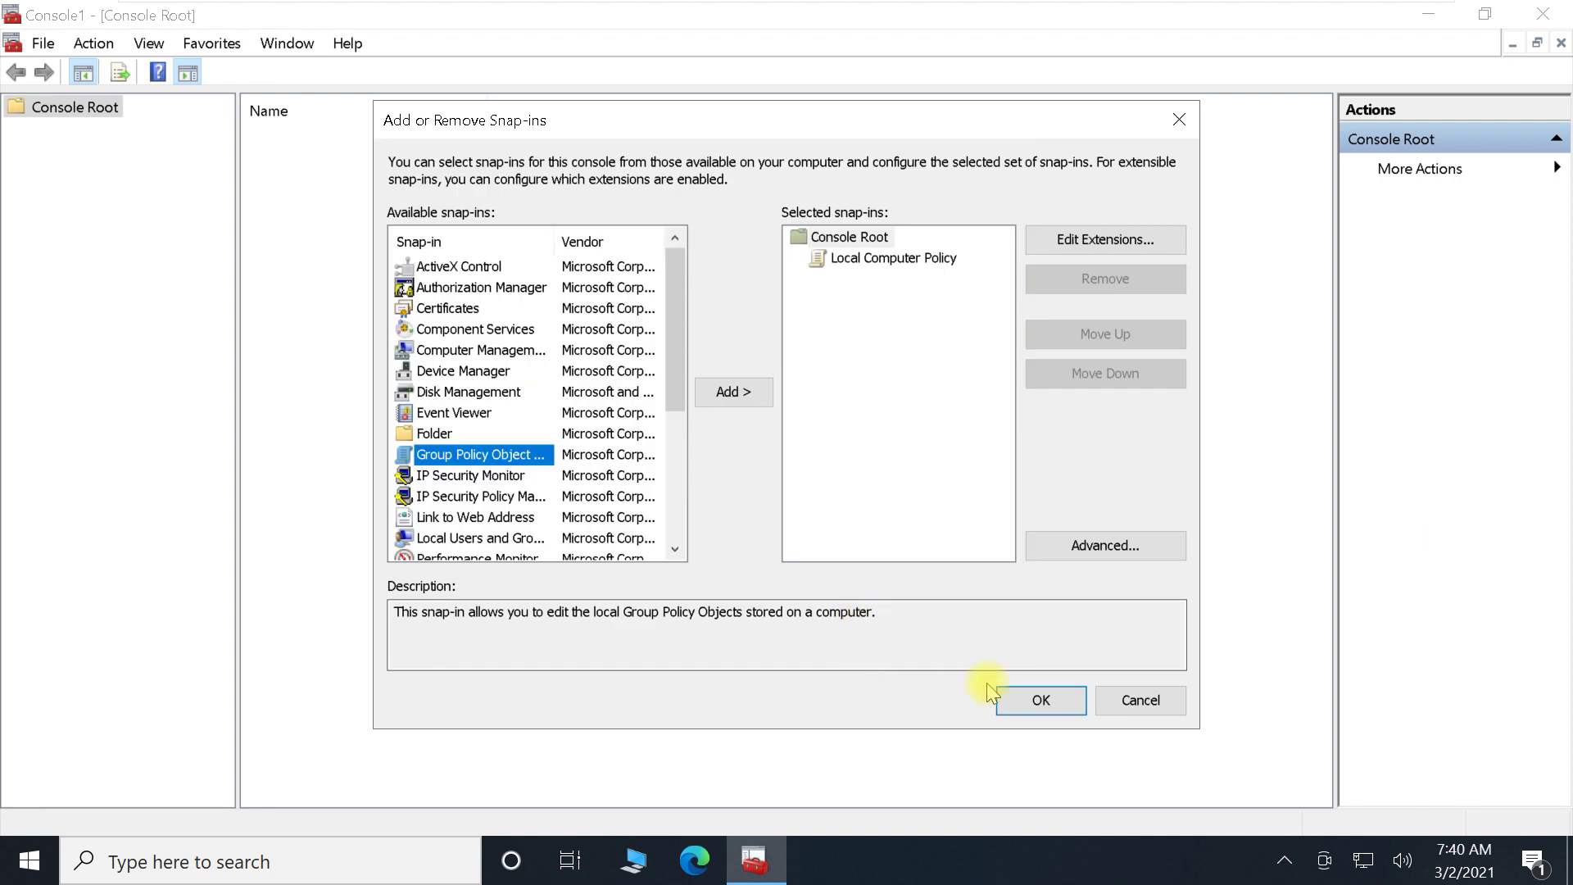
{"action": "left_click", "coordinate": [1039, 704]}
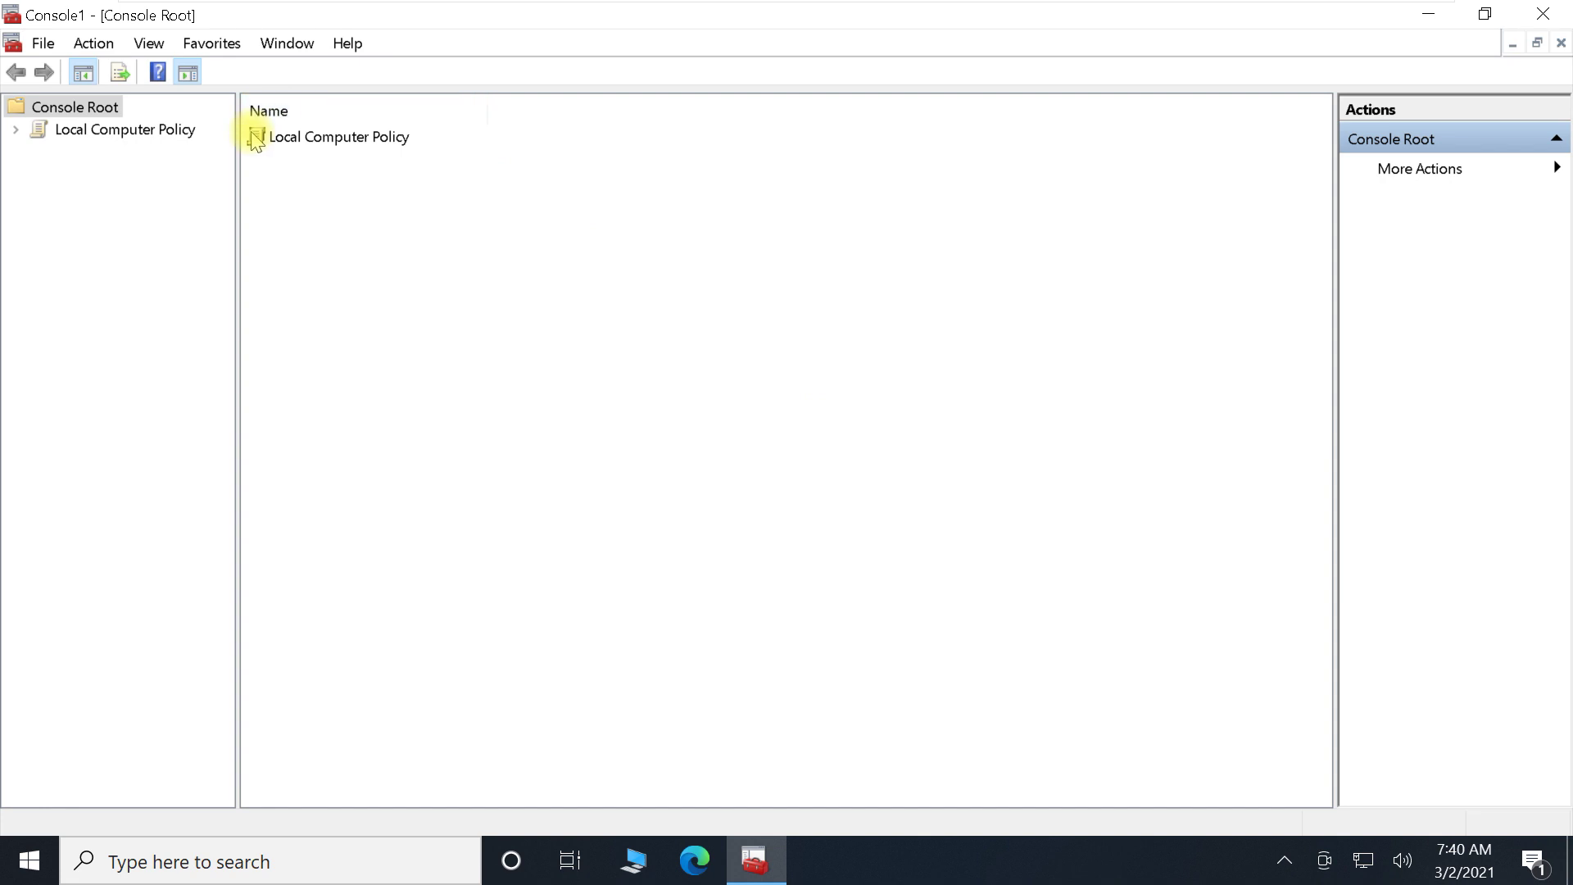
Step: Navigate Computer Configuration > Administrative Templates > Windows Components > Windows Update and open Configure Automatic Updates
{"action": "double_click", "coordinate": [185, 137]}
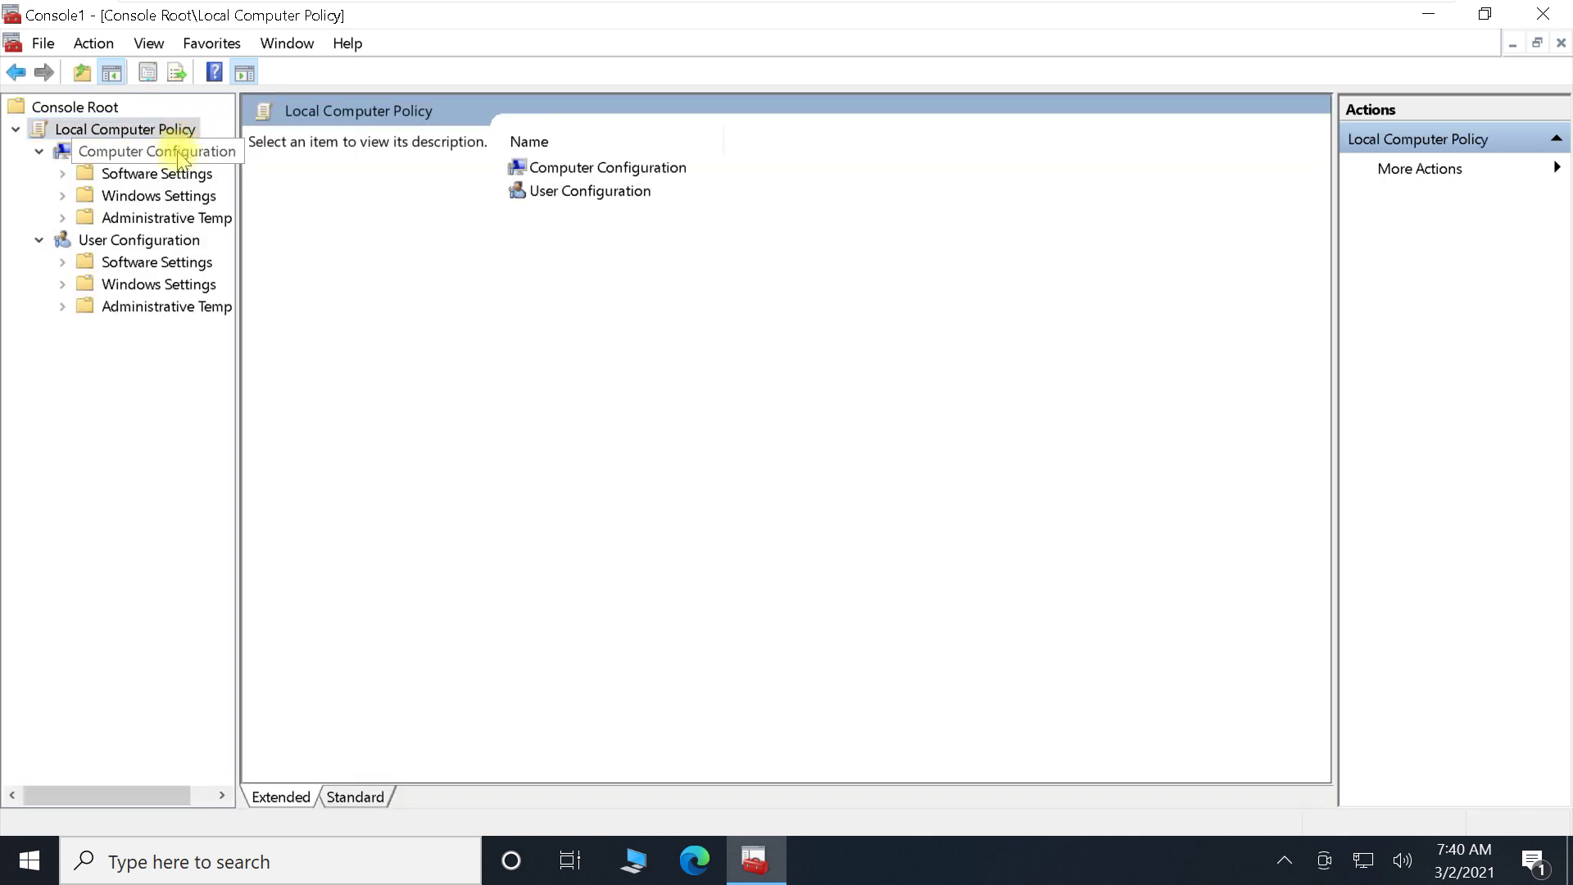
{"action": "left_click", "coordinate": [145, 220]}
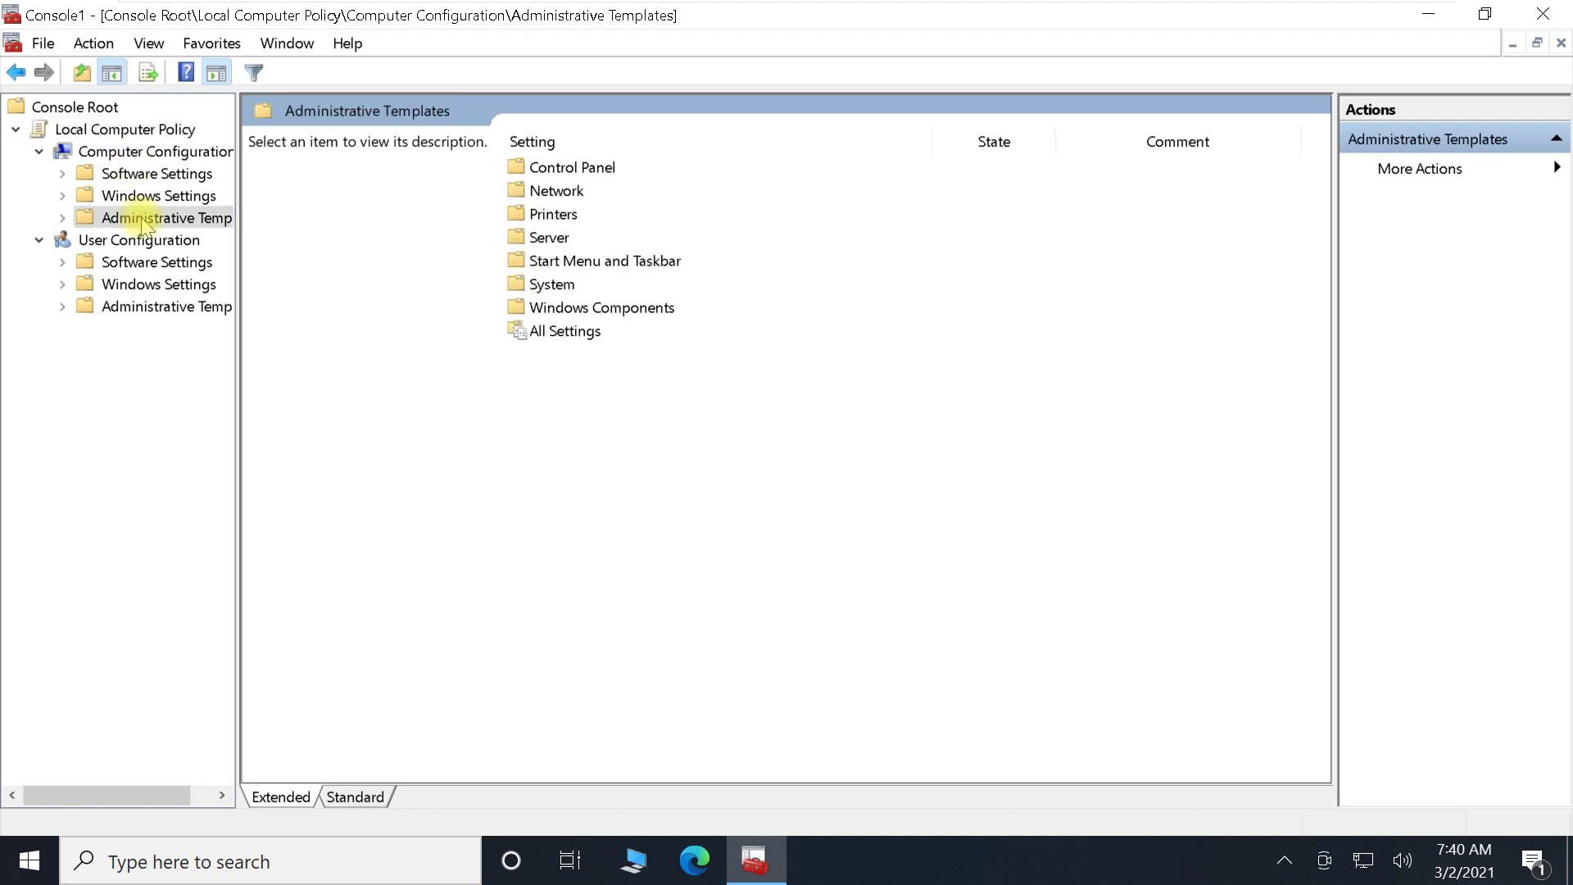
{"action": "left_click", "coordinate": [64, 218]}
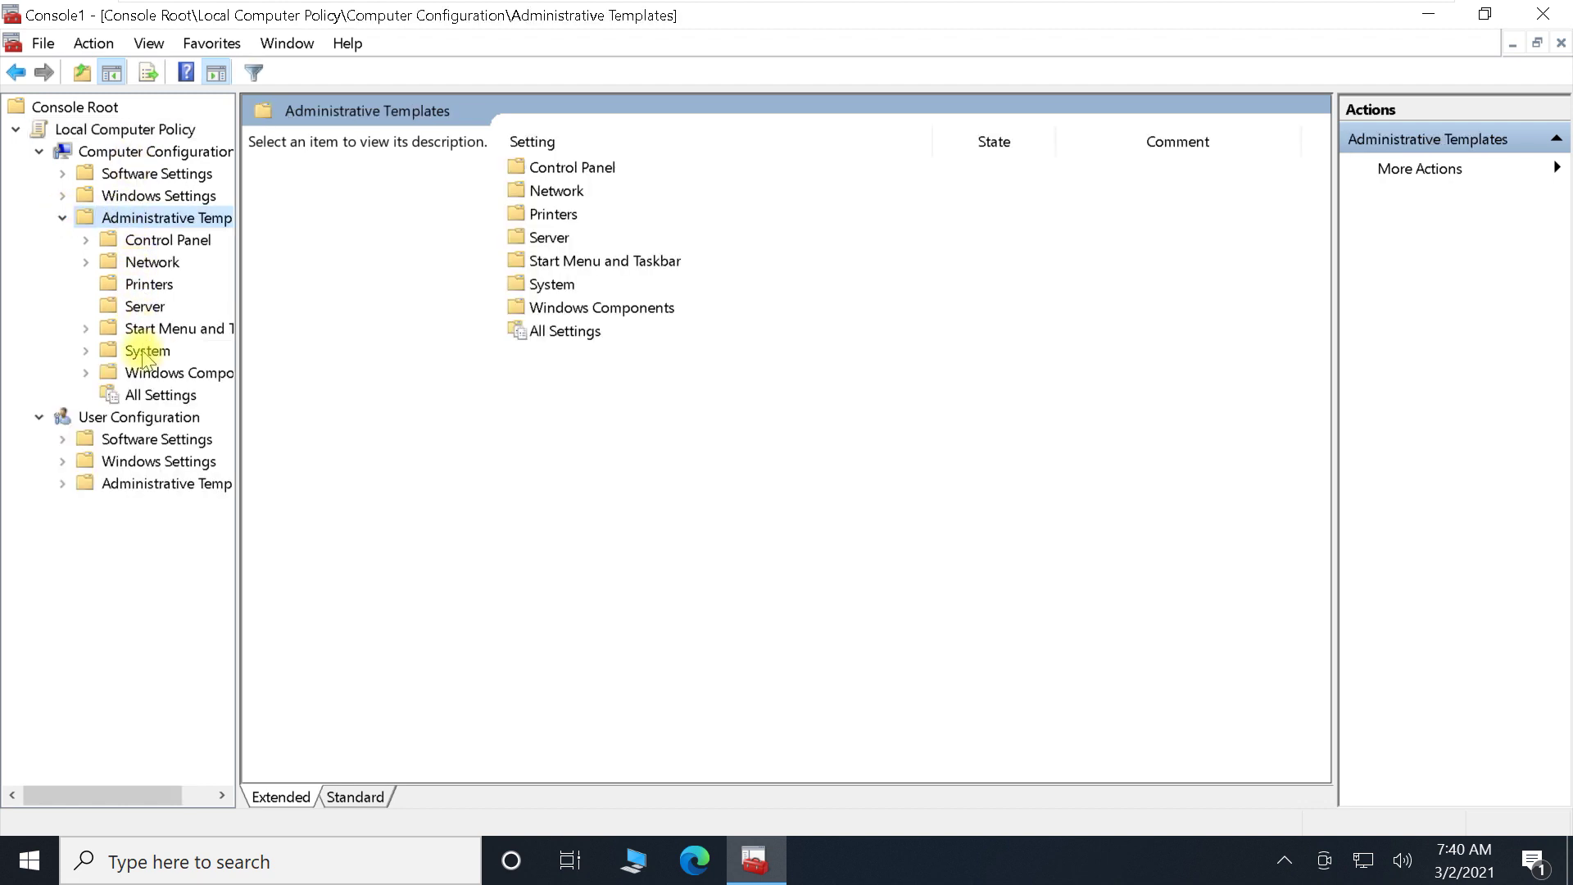
{"action": "left_click", "coordinate": [87, 375]}
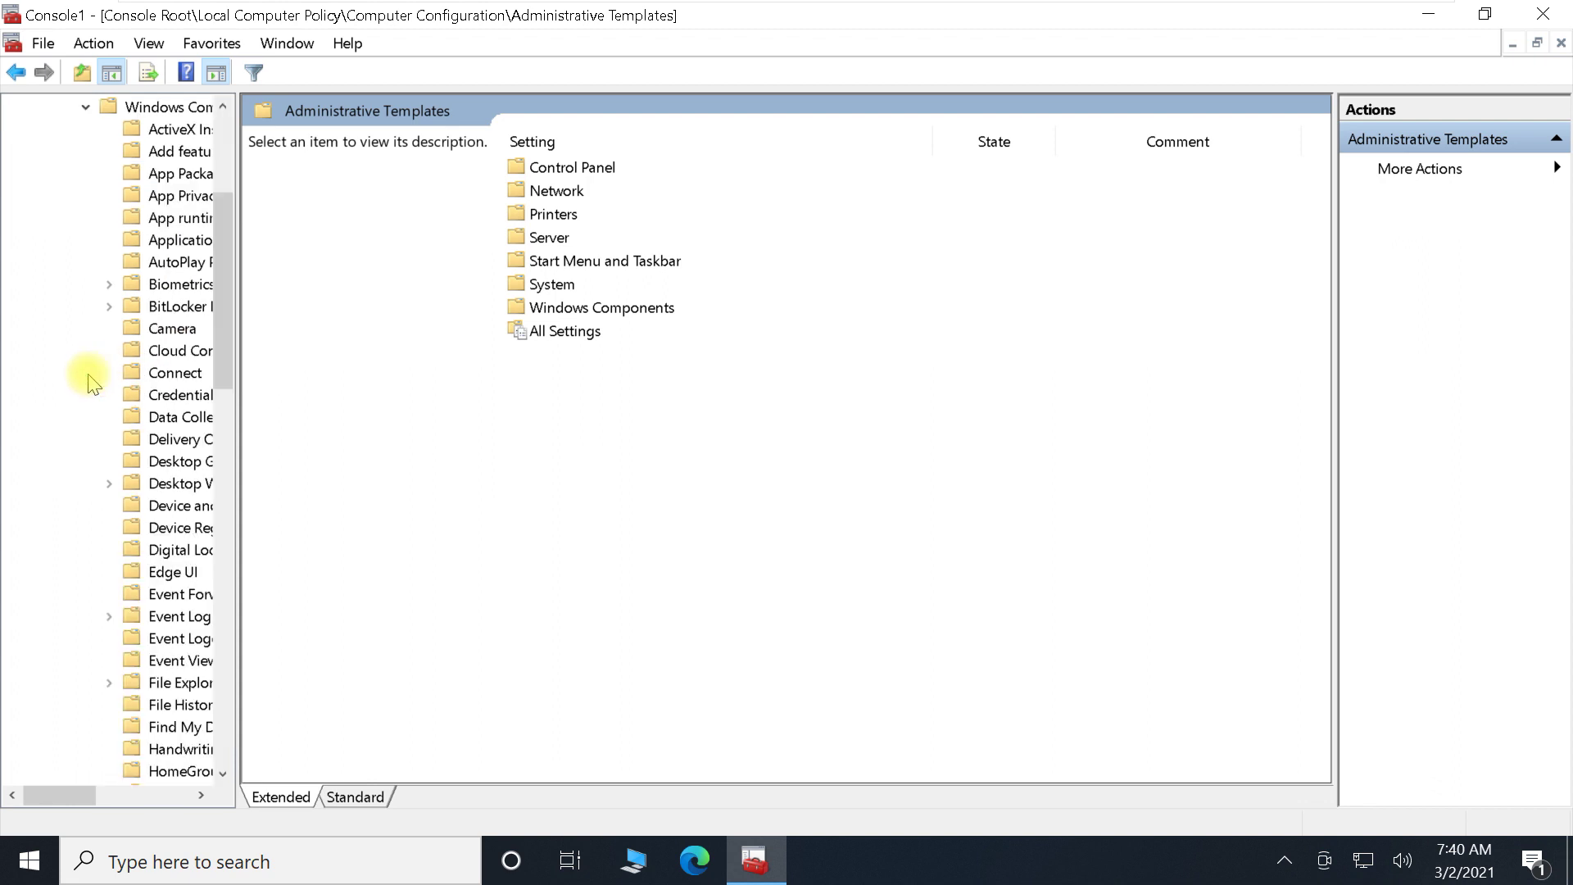
{"action": "left_click_drag", "start_coordinate": [238, 154], "coordinate": [333, 186]}
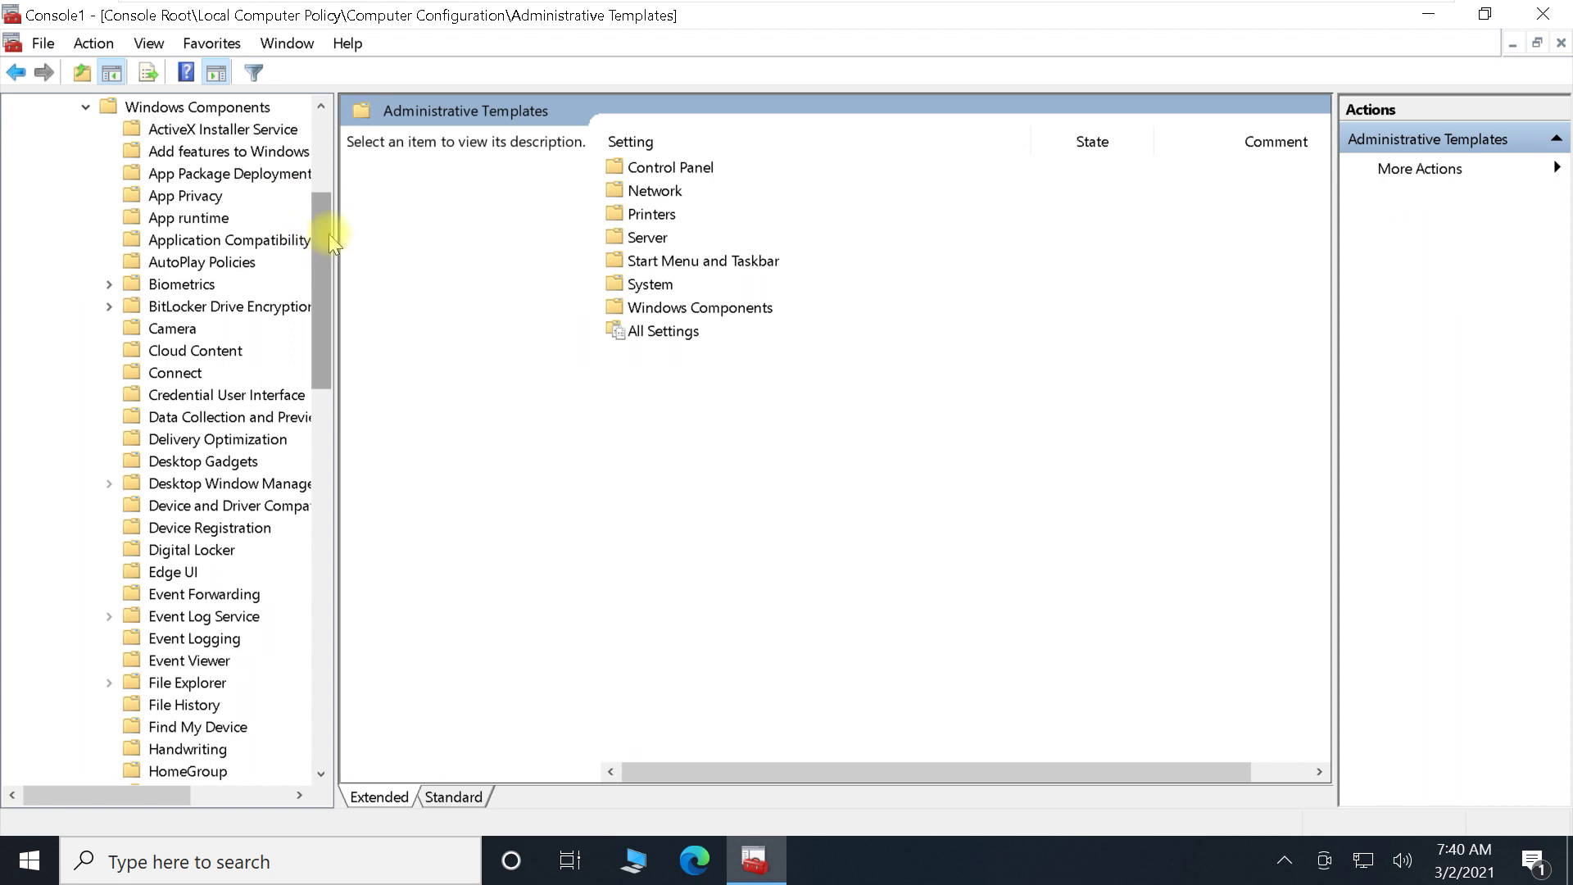
{"action": "left_click_drag", "start_coordinate": [335, 238], "coordinate": [347, 239]}
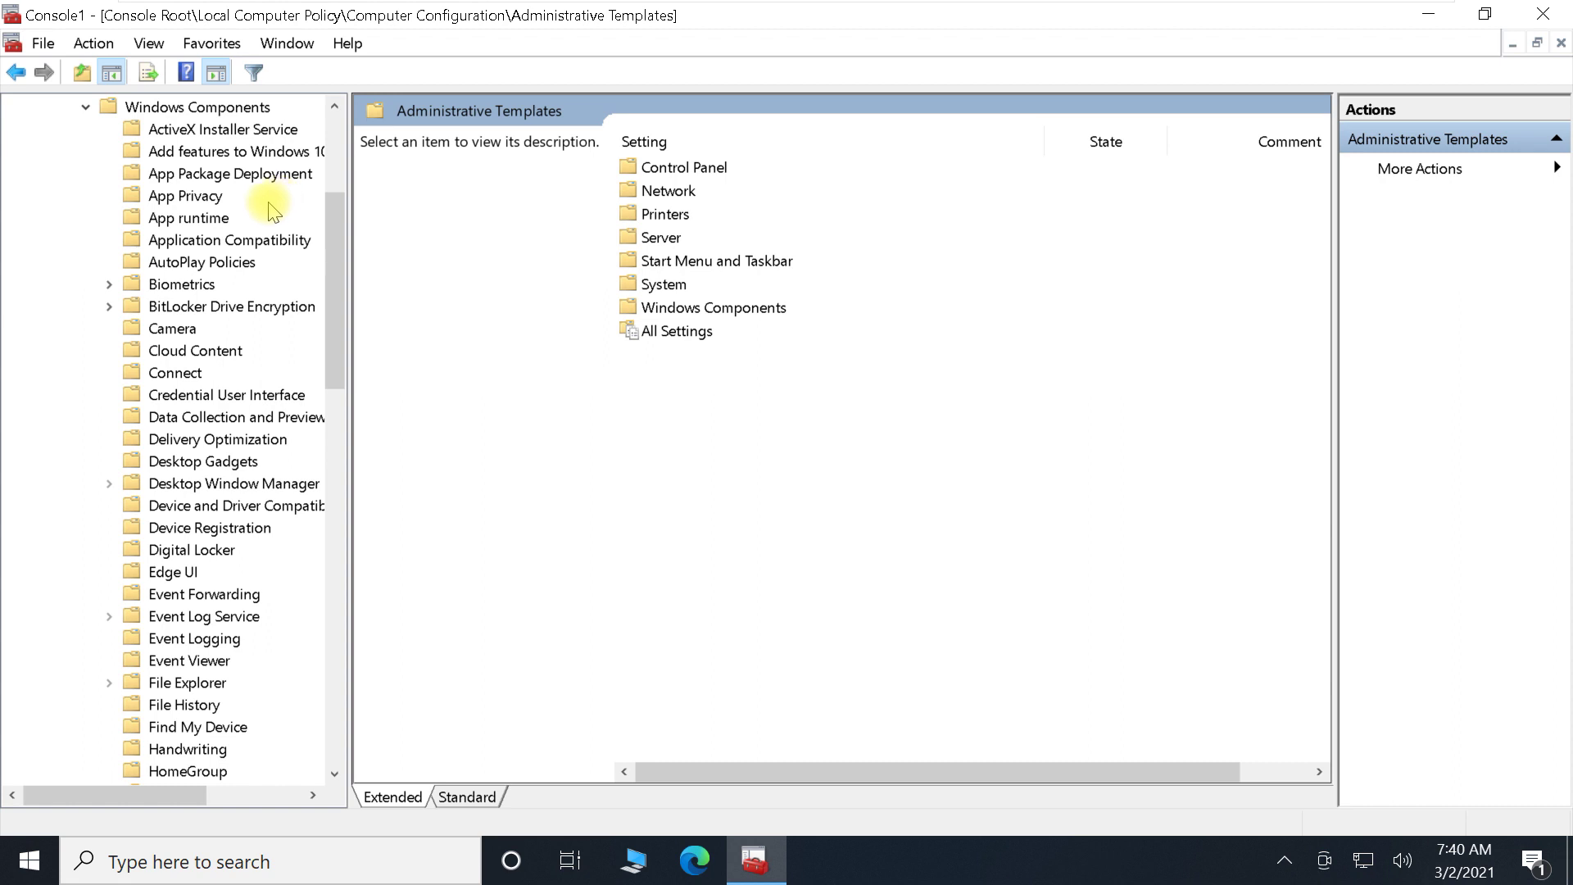
{"action": "left_click_drag", "start_coordinate": [327, 336], "coordinate": [262, 701]}
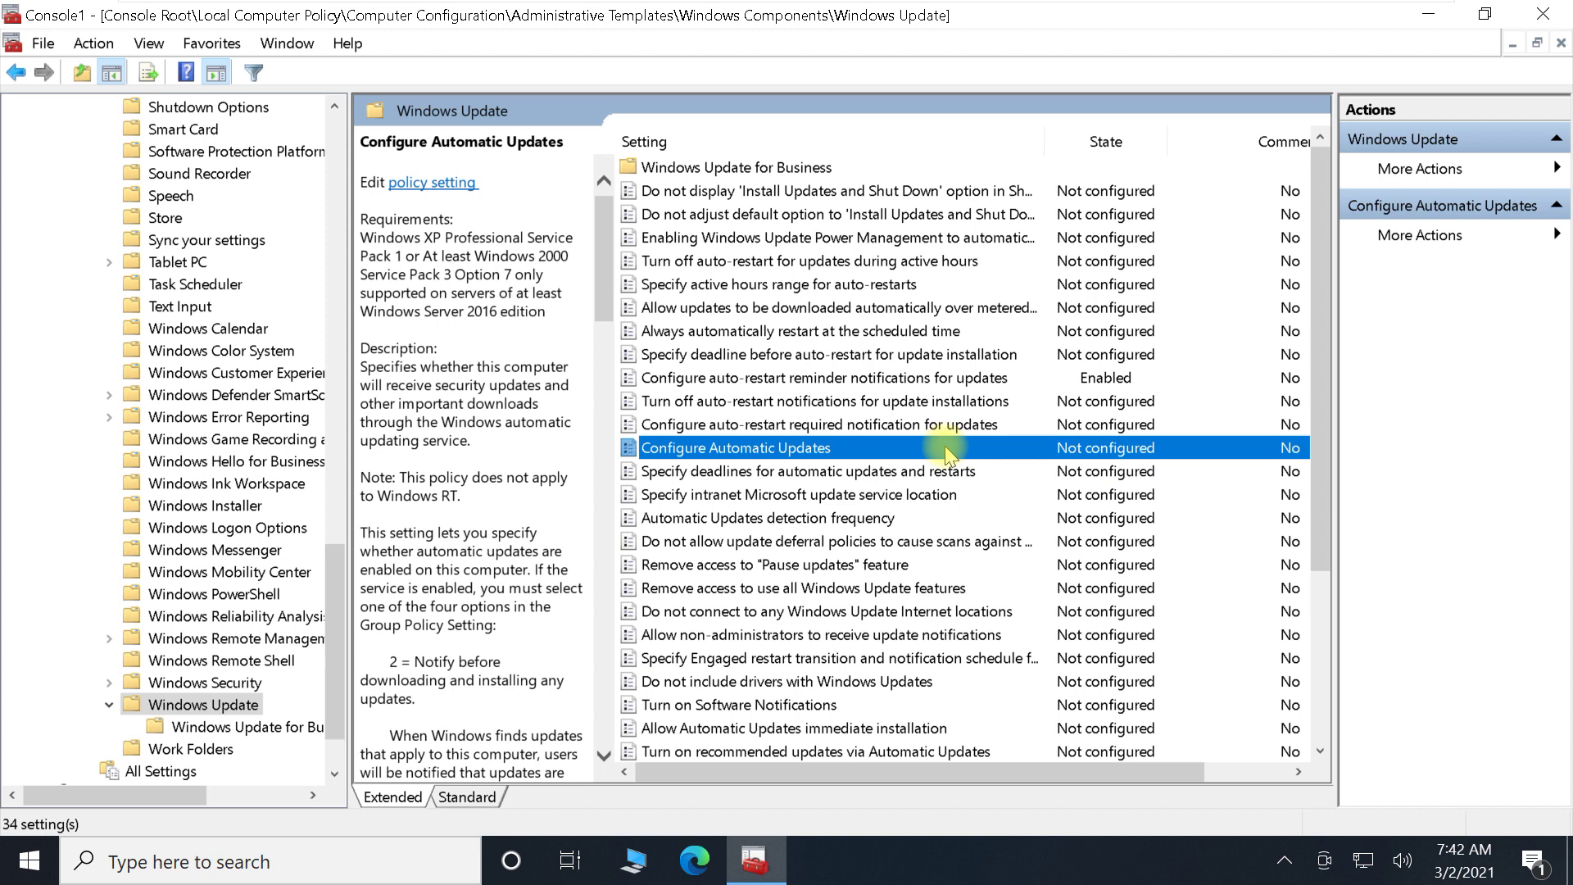
{"action": "double_click", "coordinate": [948, 455]}
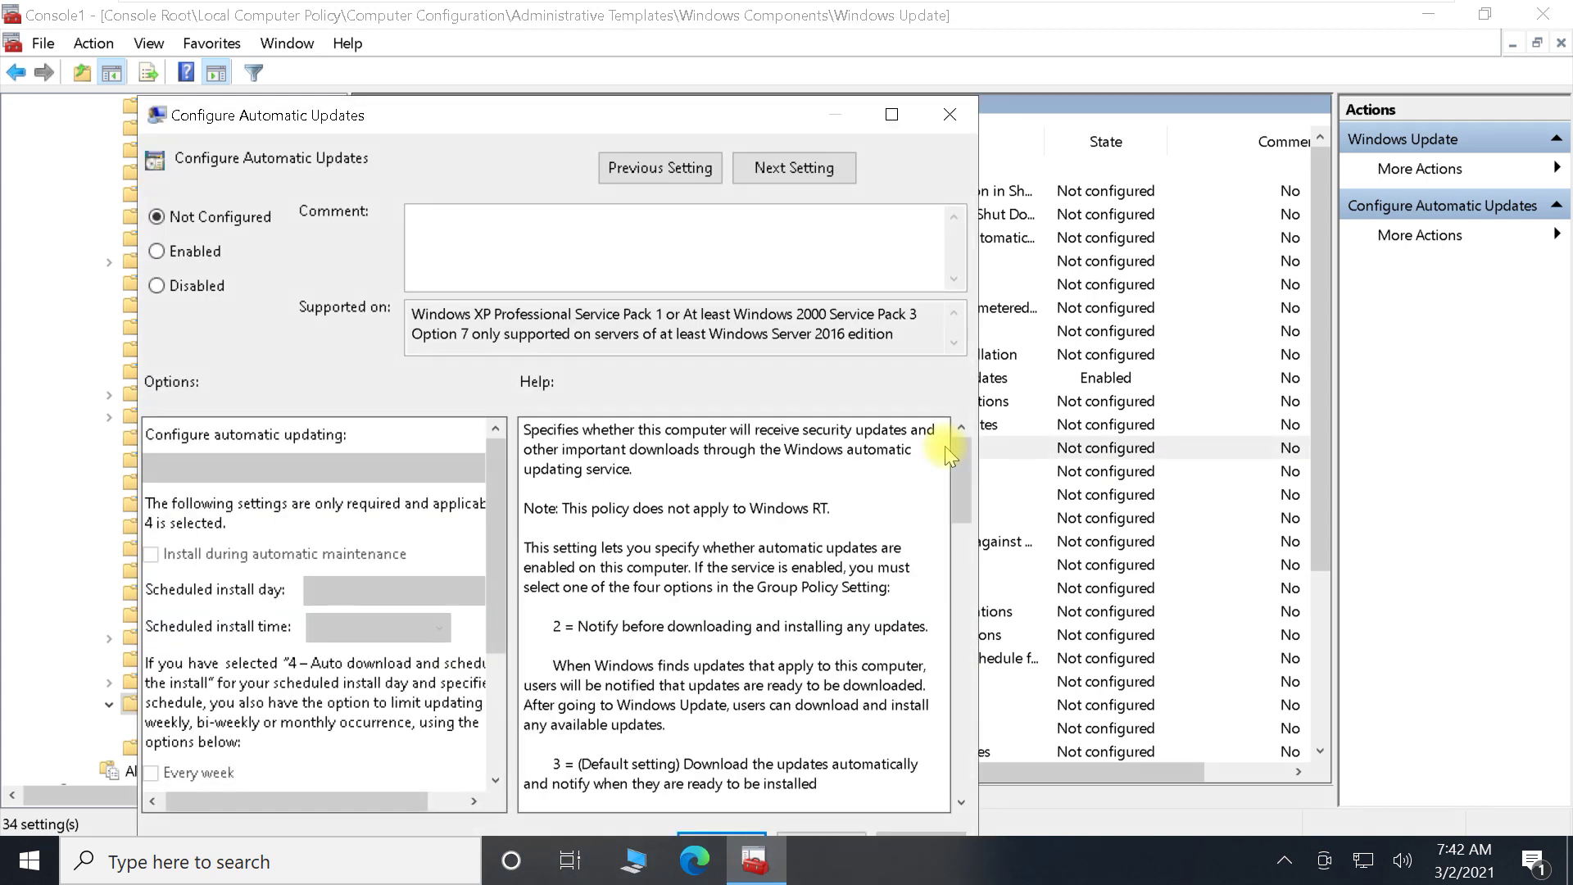